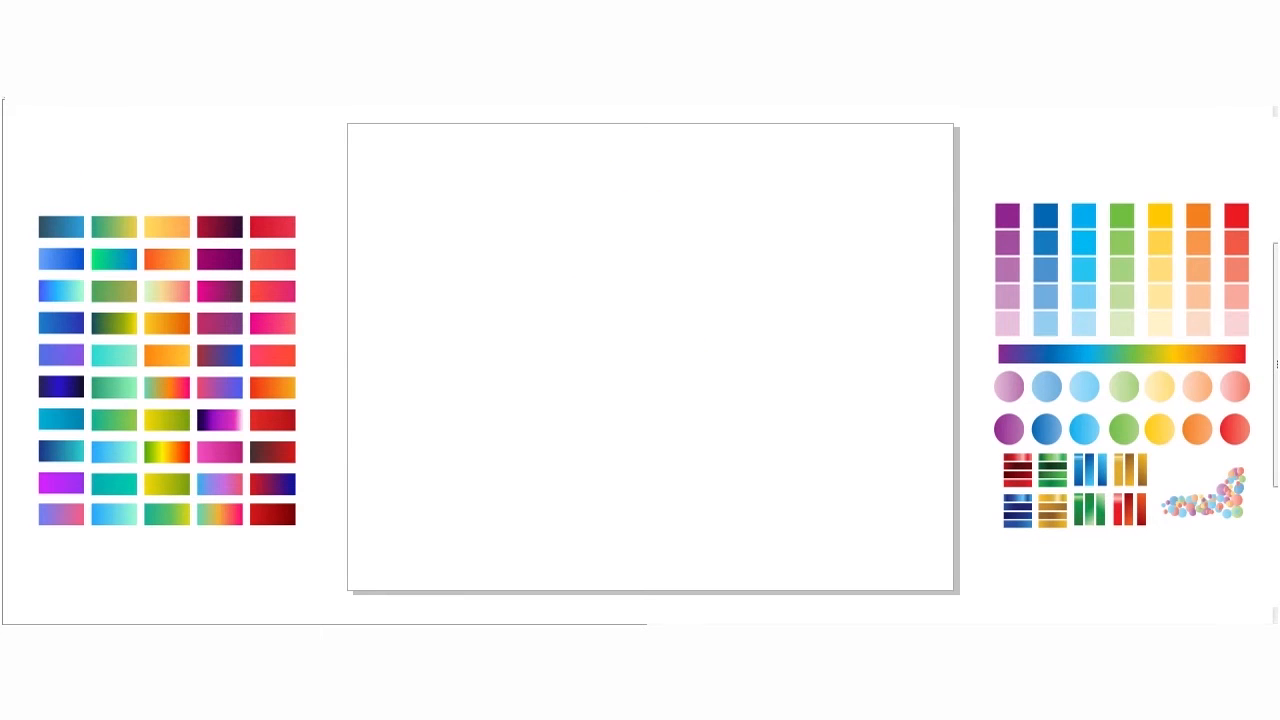
Draw a closed five-point outline over the page's upper-right corner with straight segments.
click(40, 246)
click(897, 172)
click(981, 274)
click(996, 133)
click(957, 112)
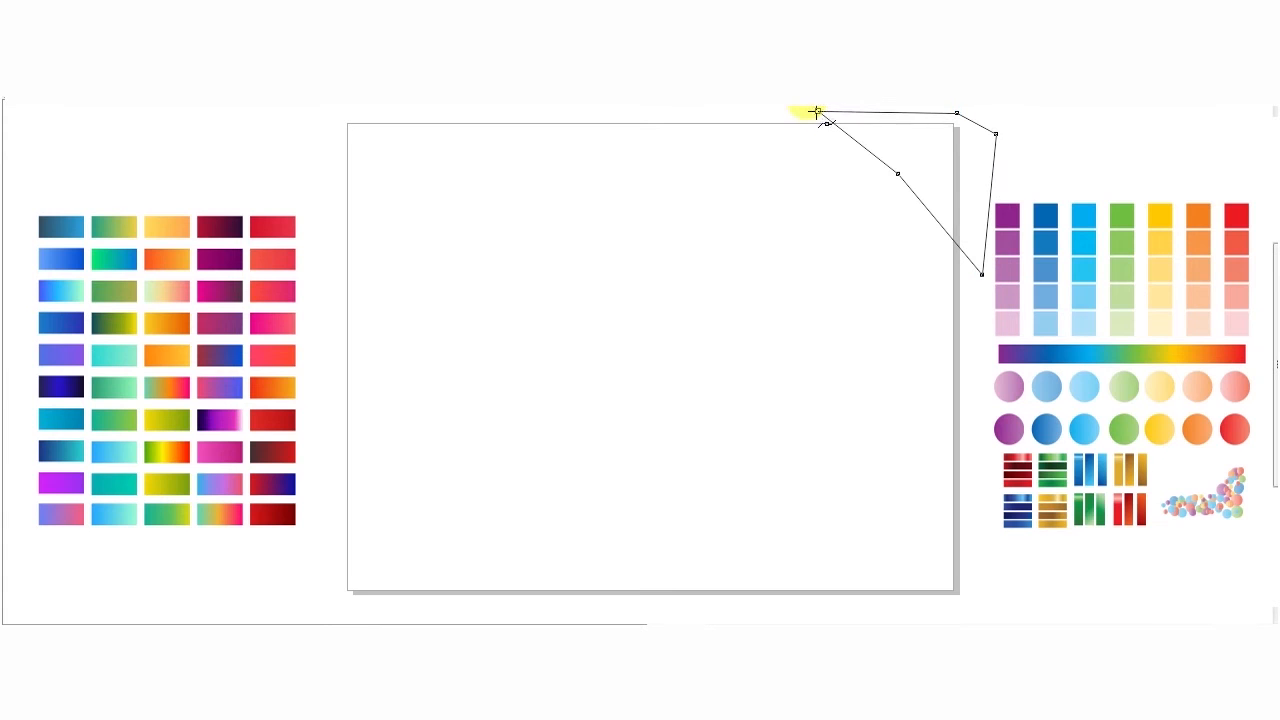
Bend the inner edge of the outline into a smooth S-curve and remove the surplus node.
key(ctrl+a)
drag(862, 145, 879, 129)
drag(923, 160, 881, 190)
key(Delete)
key(space)
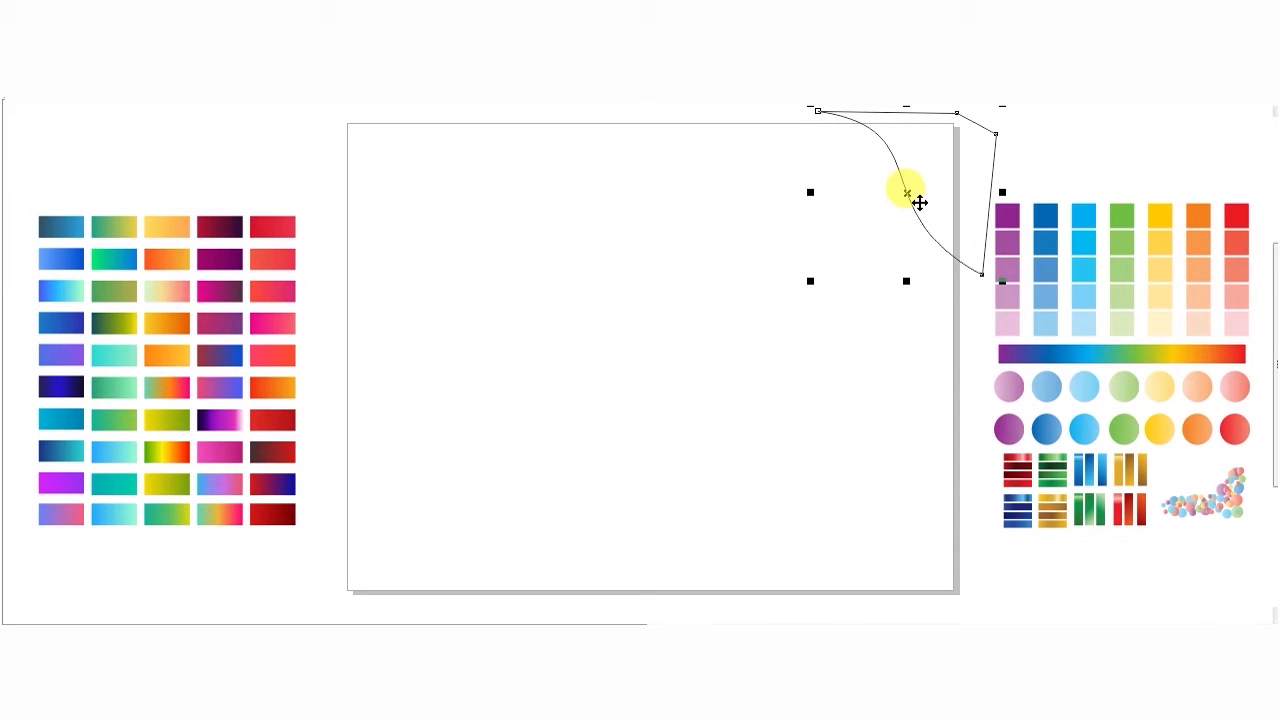
click(1017, 178)
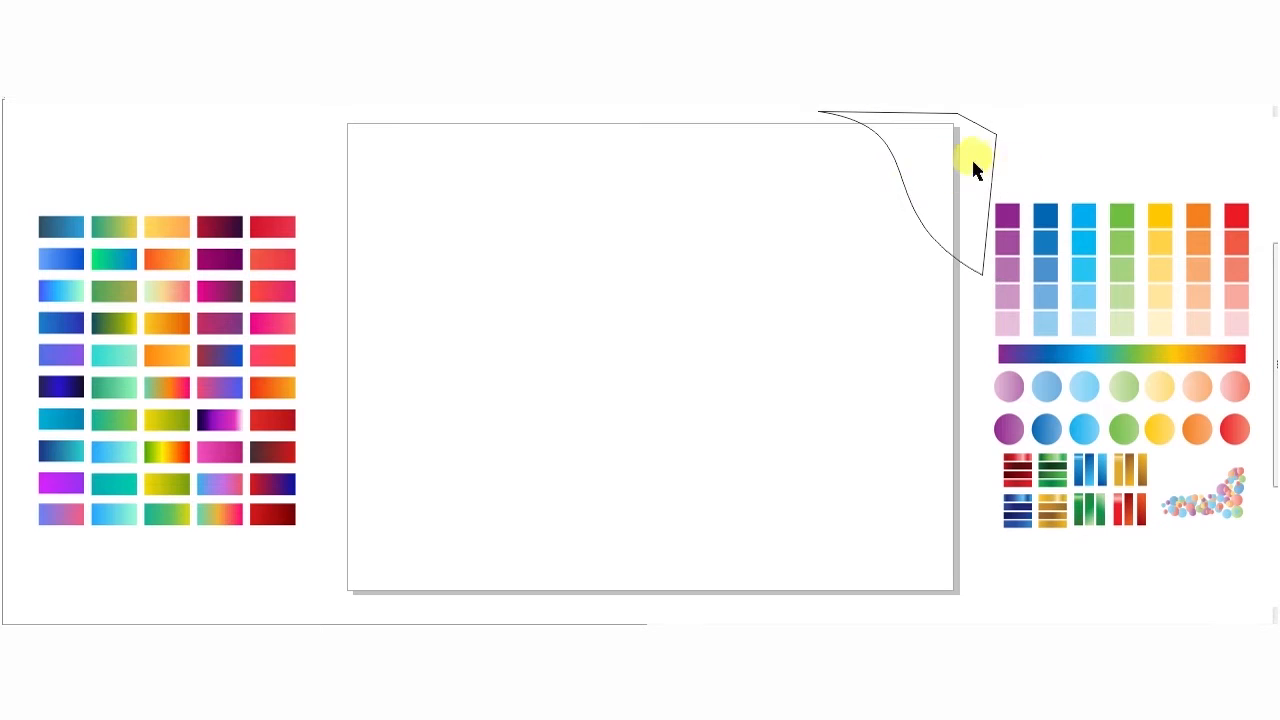
click(995, 167)
drag(1003, 280, 1022, 299)
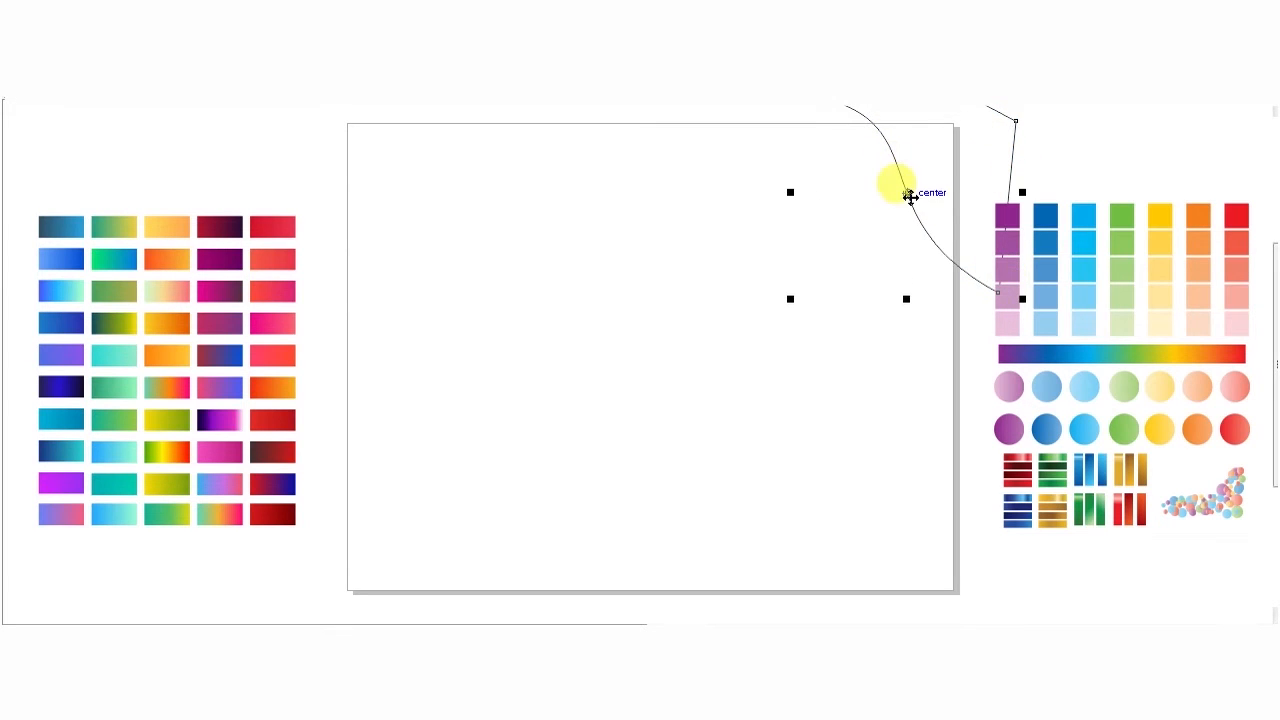
key(ctrl+z)
drag(910, 197, 875, 217)
key(Escape)
Create an enlarged copy of the curved corner shape and offset it down and to the left.
drag(1003, 280, 1037, 304)
drag(907, 192, 880, 212)
drag(996, 318, 1064, 359)
drag(880, 212, 862, 217)
Reshape the enlarged copy's nodes and curve so it sweeps farther left and lower than the first shape.
key(F10)
drag(991, 357, 1005, 343)
click(801, 236)
drag(800, 235, 804, 334)
scroll(932, 208, down, 2)
key(F2)
drag(589, 117, 1010, 441)
drag(656, 137, 649, 127)
key(space)
Duplicate the second shape and stretch the copy's upper-left point and lower curve into a wider third shape.
drag(908, 140, 777, 186)
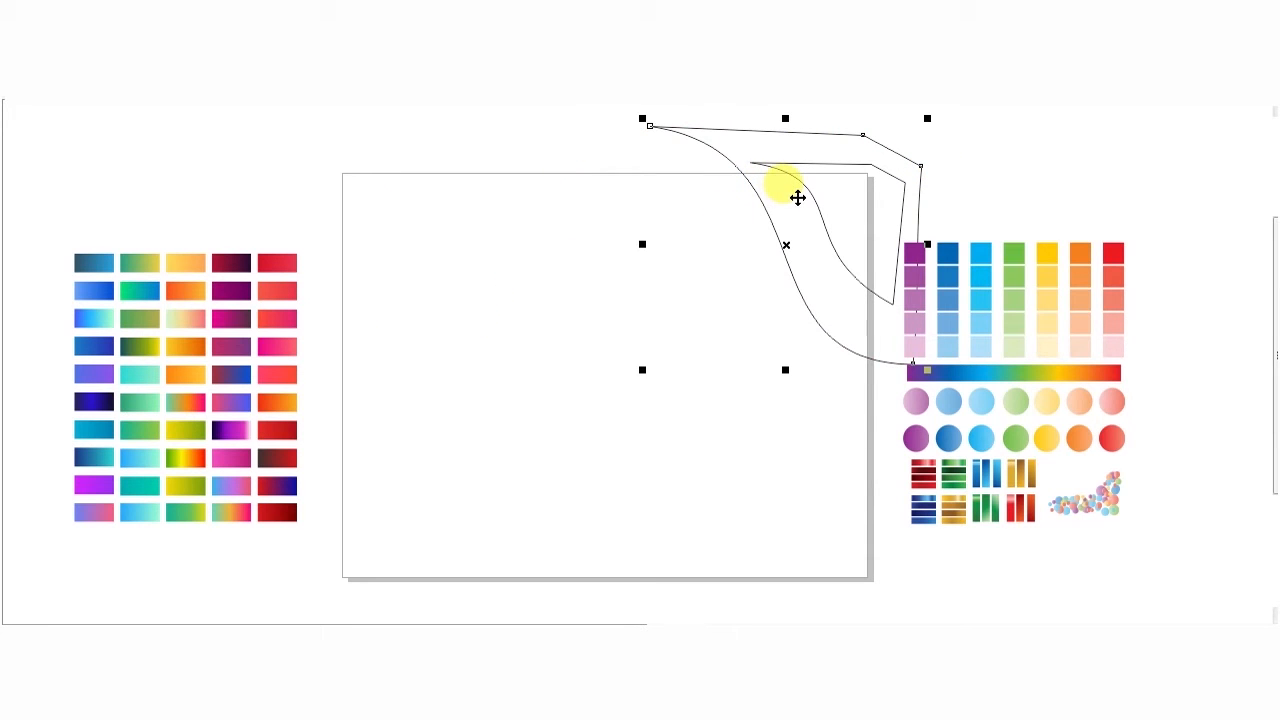
drag(660, 130, 513, 133)
drag(741, 368, 790, 521)
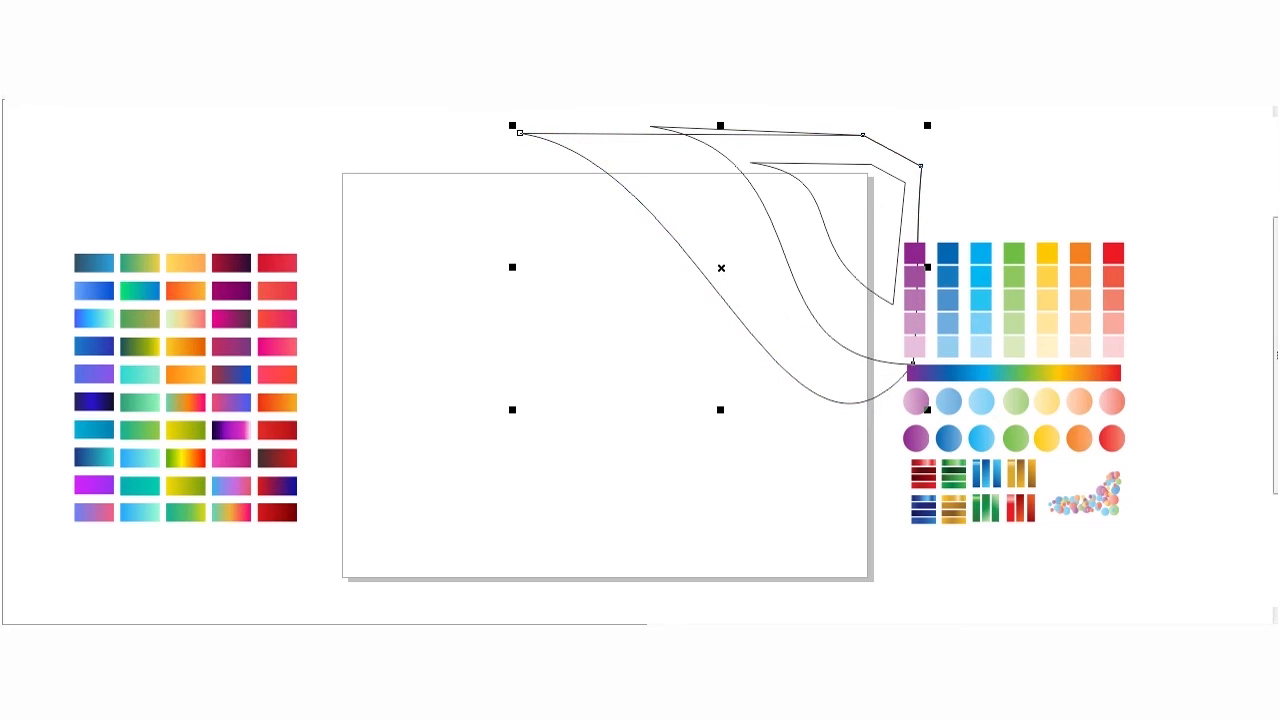
Mirror the third shape horizontally and vertically, and pull its nodes out to enclose the page below the corner shapes.
key(ctrl+m)
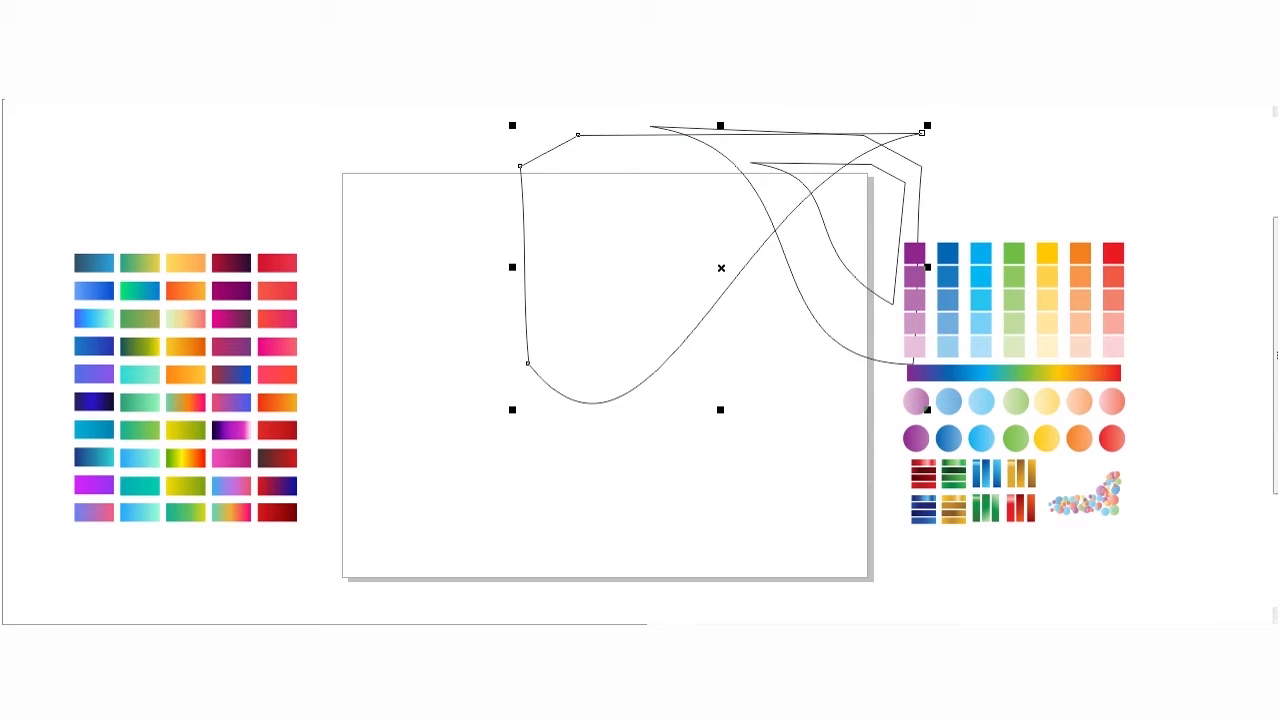
key(ctrl+shift+m)
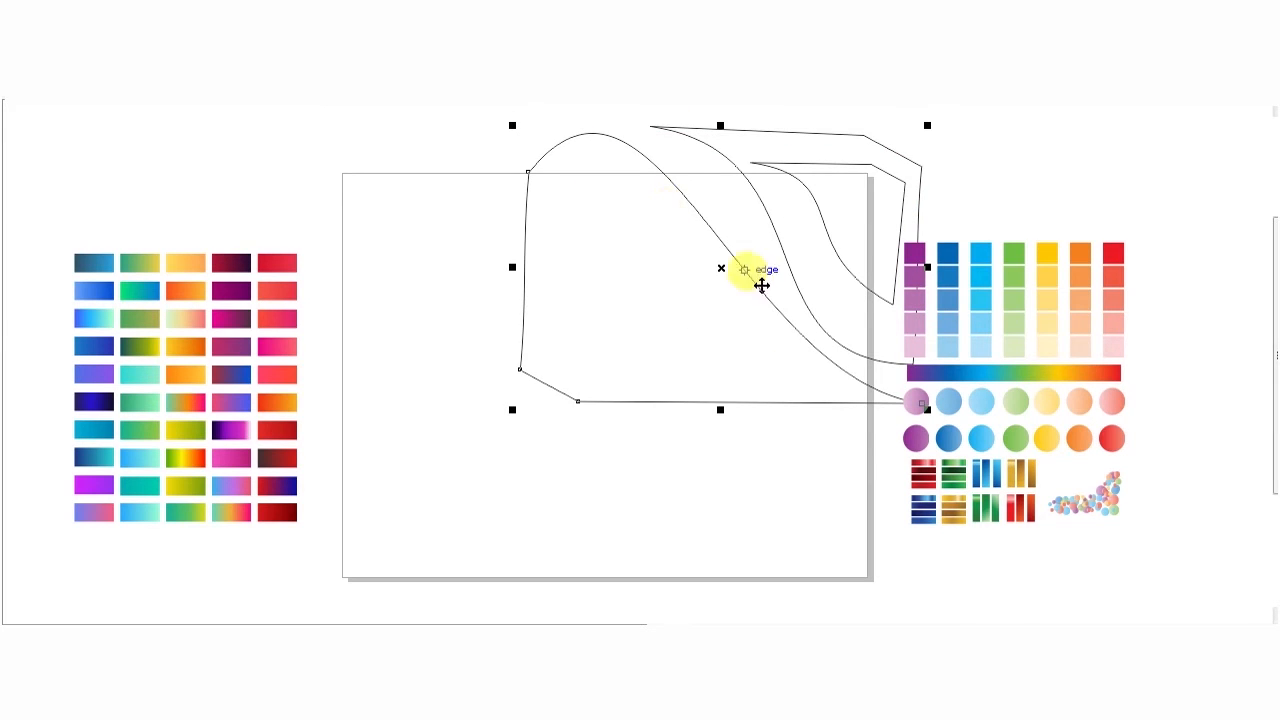
drag(919, 404, 888, 380)
drag(707, 350, 700, 363)
drag(580, 401, 876, 606)
drag(520, 374, 255, 585)
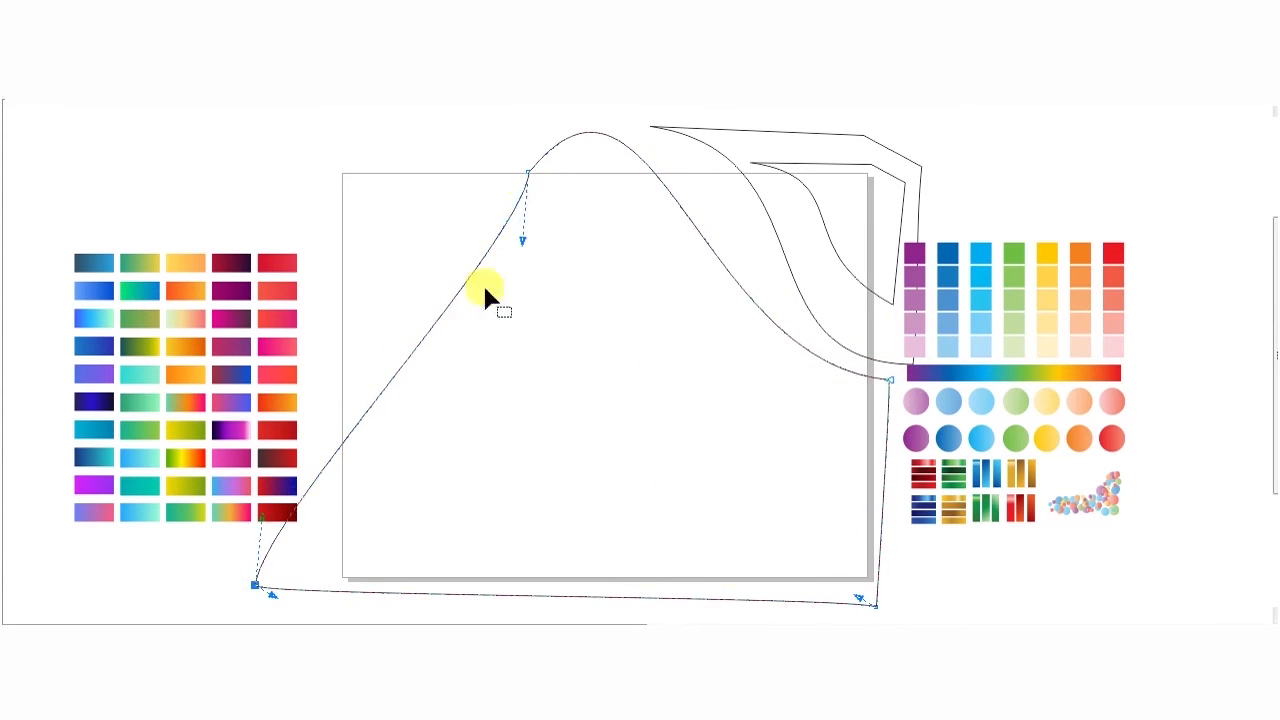
drag(529, 176, 307, 150)
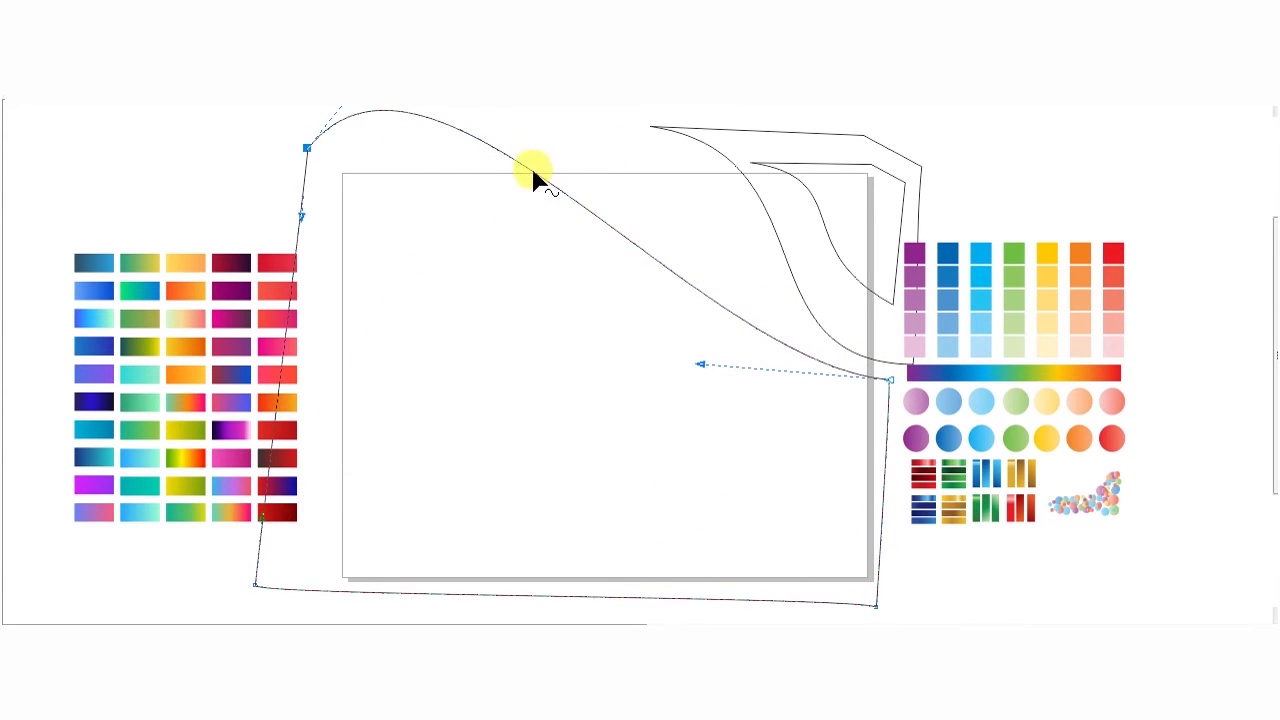
drag(532, 172, 623, 151)
Duplicate the large shape repeatedly, lowering the curve's right end and shifting its upper node toward the page's upper-left corner.
drag(888, 376, 885, 487)
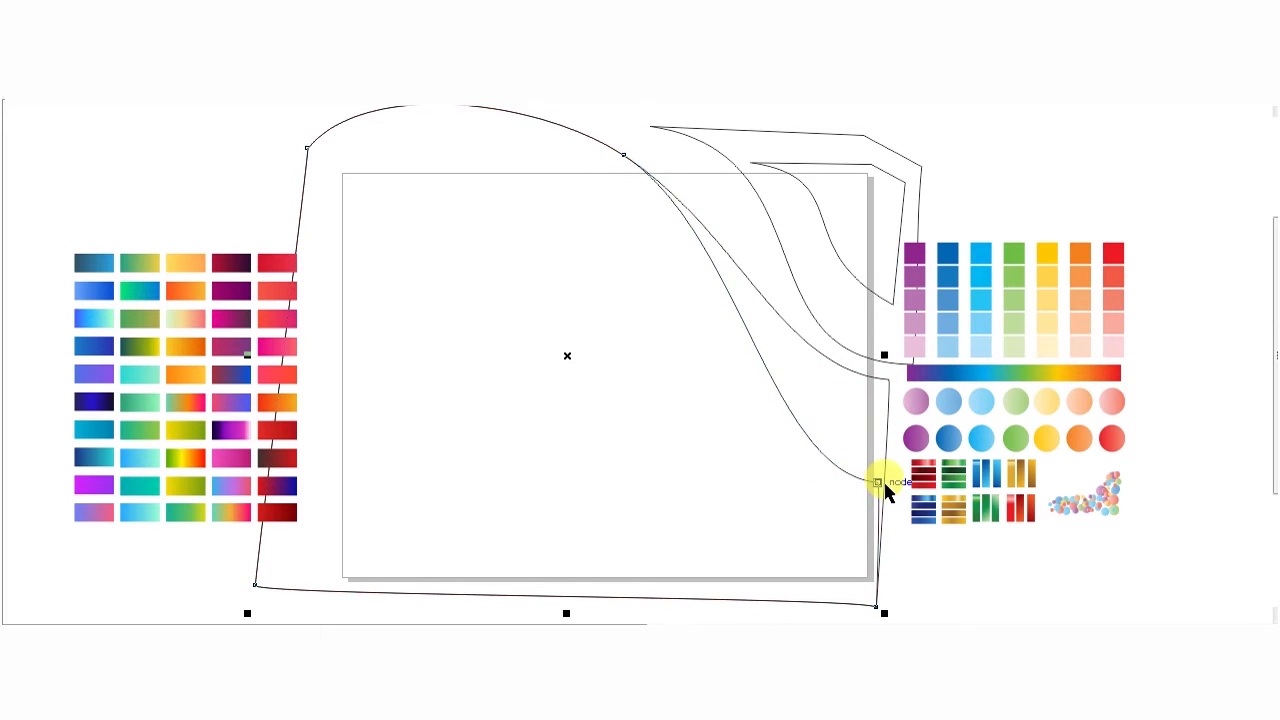
drag(622, 153, 523, 163)
drag(771, 476, 726, 543)
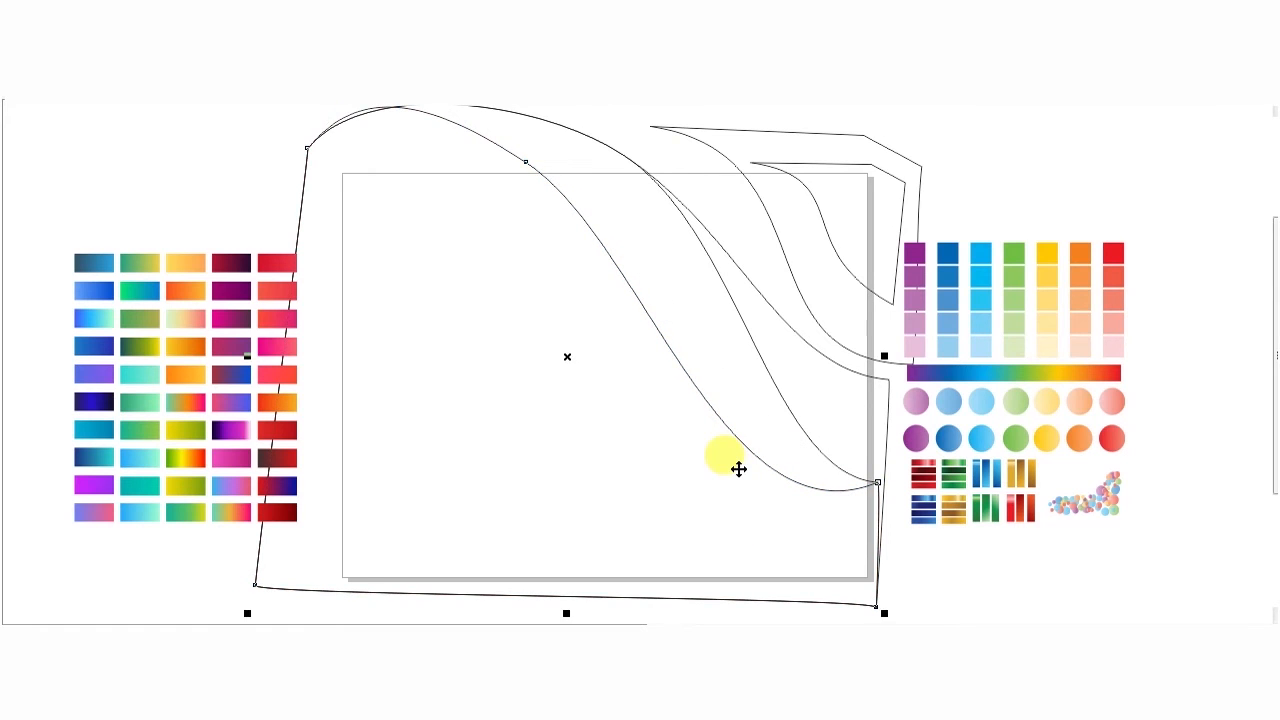
drag(523, 163, 342, 174)
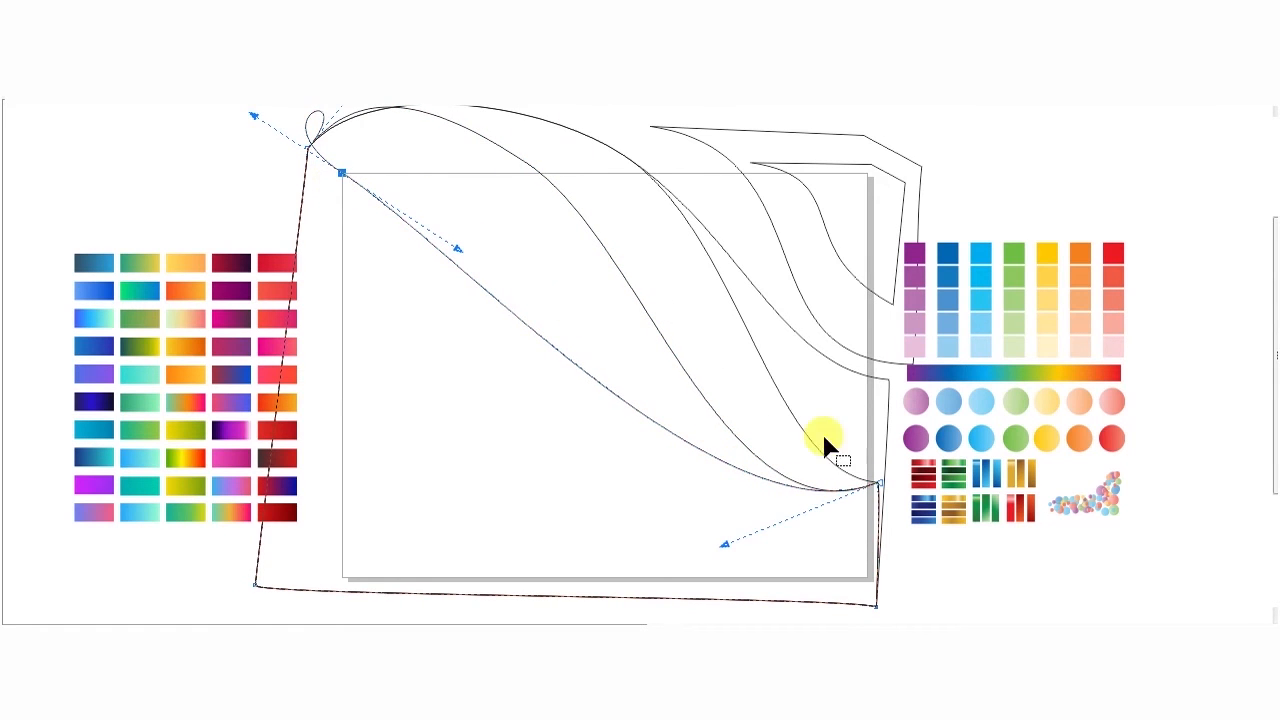
drag(734, 550, 862, 543)
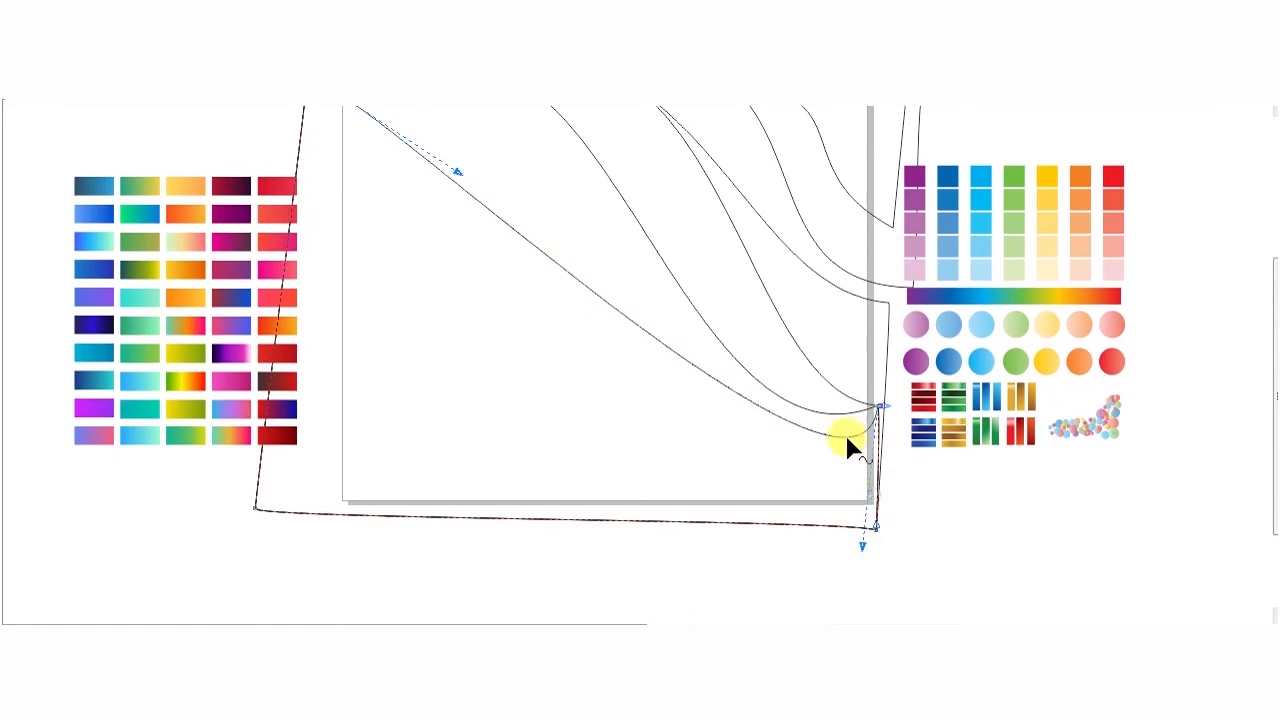
Make further copies of the innermost shape, moving the curve's lower end to the page's bottom edge and bending it.
key(space)
key(space)
drag(877, 405, 565, 516)
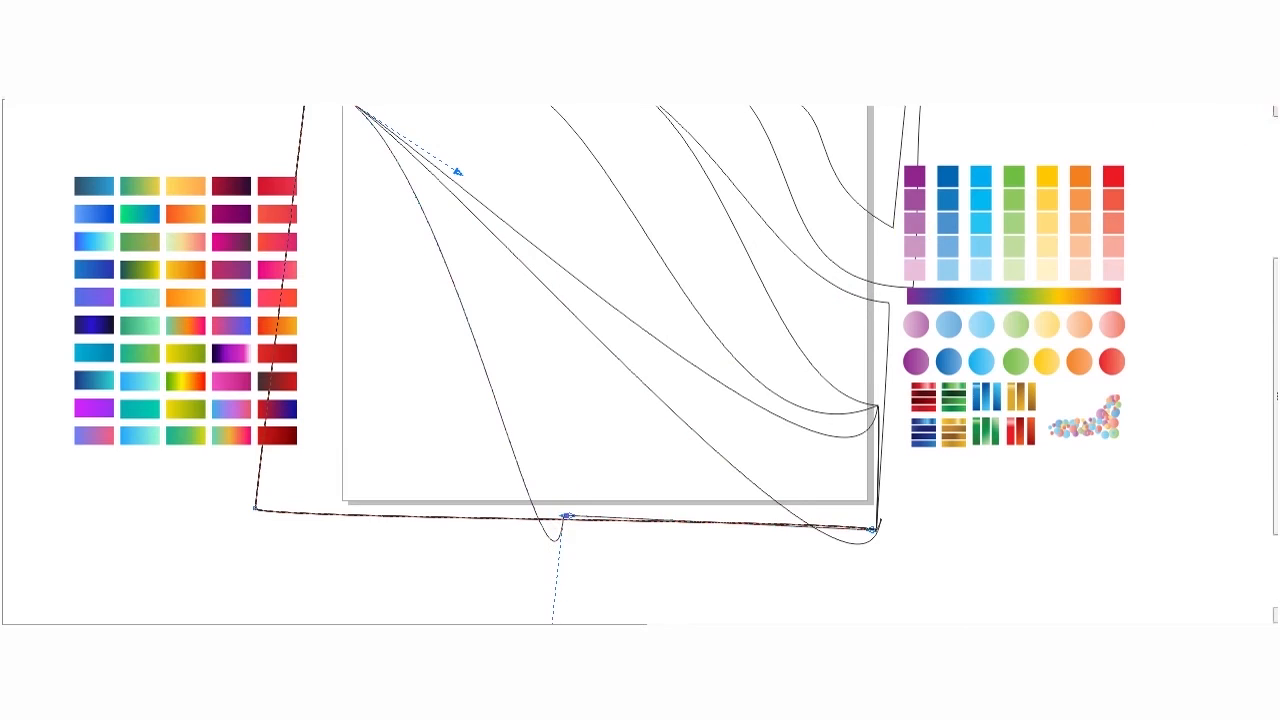
scroll(337, 157, up, 1)
drag(337, 157, 597, 403)
scroll(560, 580, down, 2)
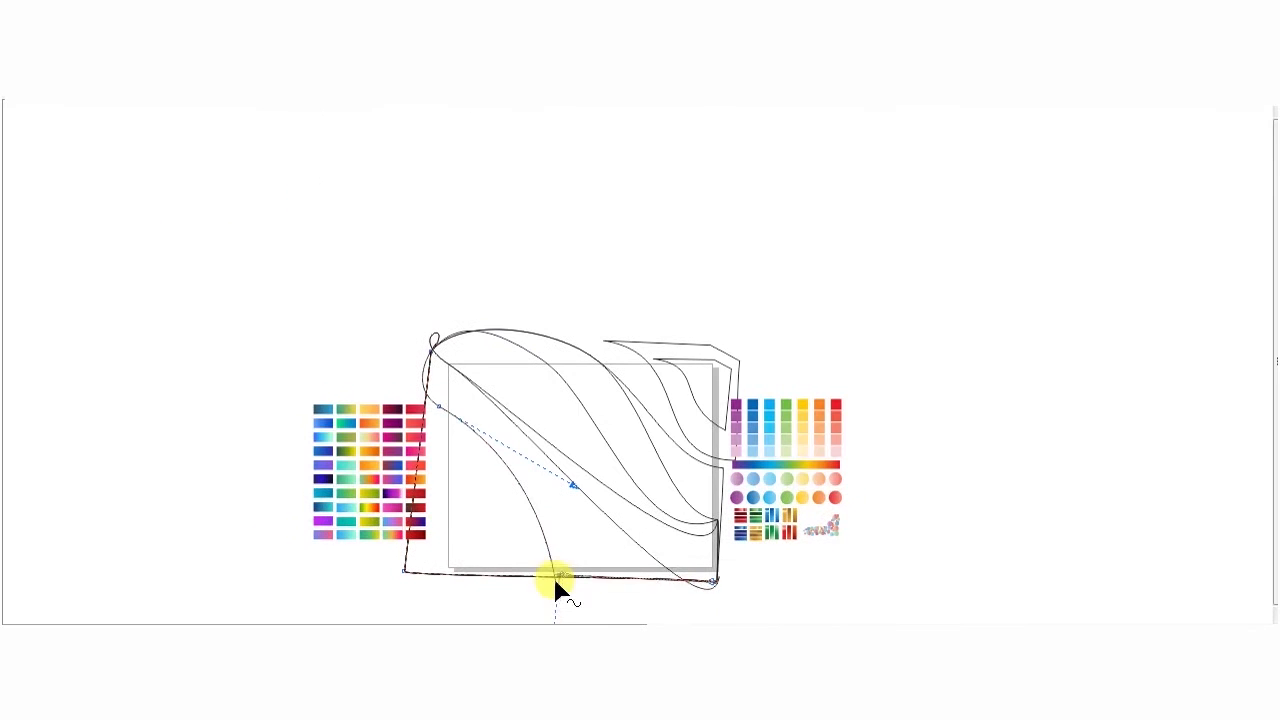
Adjust the innermost copy's nodes and handles into an S-curve from the page's left edge to its bottom edge.
click(1275, 616)
click(1275, 616)
click(1275, 616)
drag(556, 485, 486, 338)
key(F2)
drag(351, 169, 876, 492)
click(553, 498)
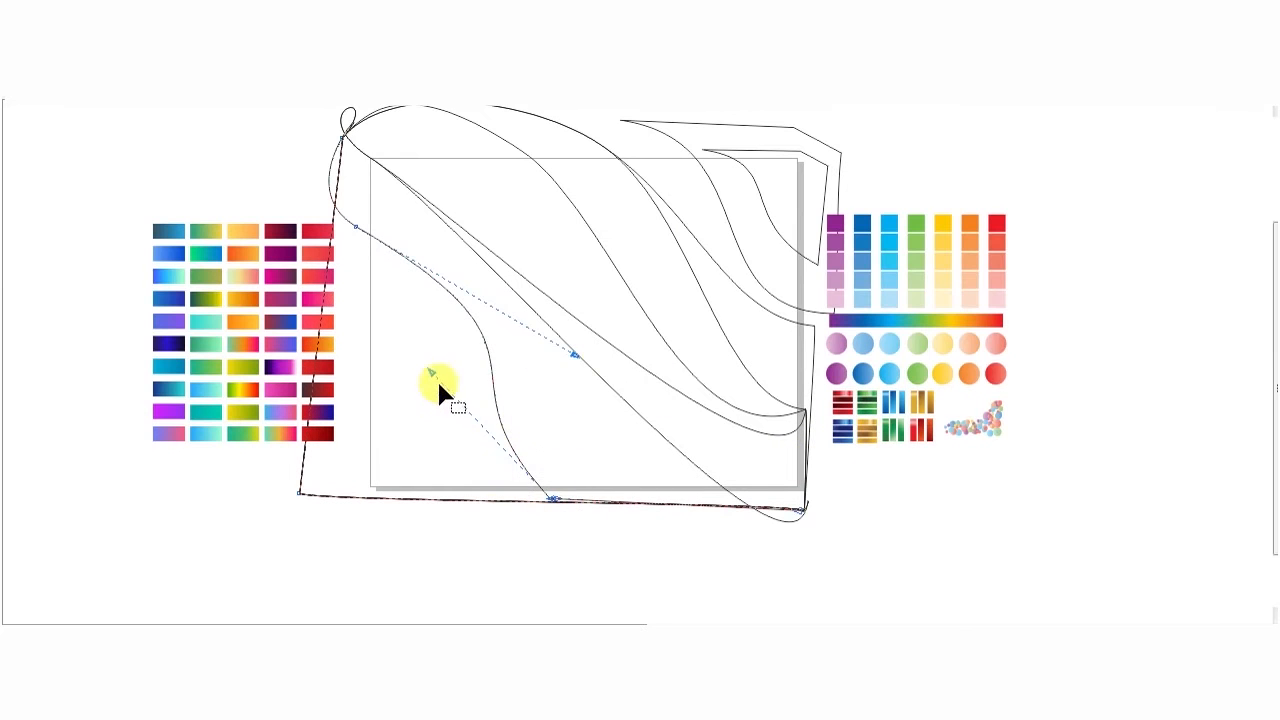
drag(410, 365, 395, 370)
drag(575, 355, 502, 297)
drag(353, 226, 335, 167)
Duplicate the innermost shape and move the copy's lower curve end farther left past the page's bottom edge.
key(space)
key(space)
drag(554, 503, 487, 580)
key(space)
click(523, 520)
Delete the original outlines that extend beyond the page around the blue-grey filled regions.
key(z)
drag(229, 177, 912, 618)
scroll(380, 303, up, 1)
mouse_move(743, 217)
mouse_down()
mouse_move(775, 201)
mouse_move(697, 206)
mouse_move(713, 307)
mouse_move(548, 264)
mouse_move(595, 394)
mouse_move(394, 398)
mouse_move(329, 316)
mouse_move(302, 120)
mouse_up()
click(300, 117)
key(Delete)
key(Delete)
click(511, 108)
key(Delete)
click(652, 124)
key(Delete)
click(697, 147)
key(Delete)
click(557, 127)
key(Delete)
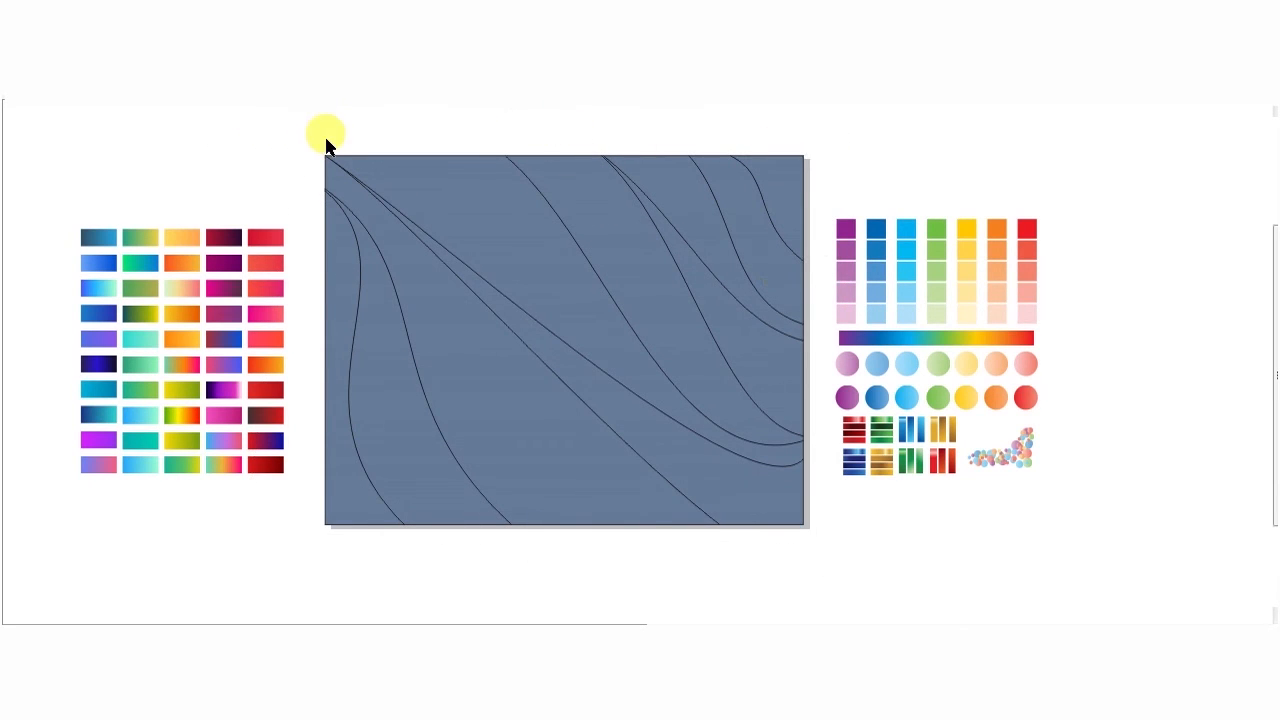
Copy only the fill of the yellow-to-light-orange gradient swatch to the upper-right corner region.
drag(52, 128, 1106, 508)
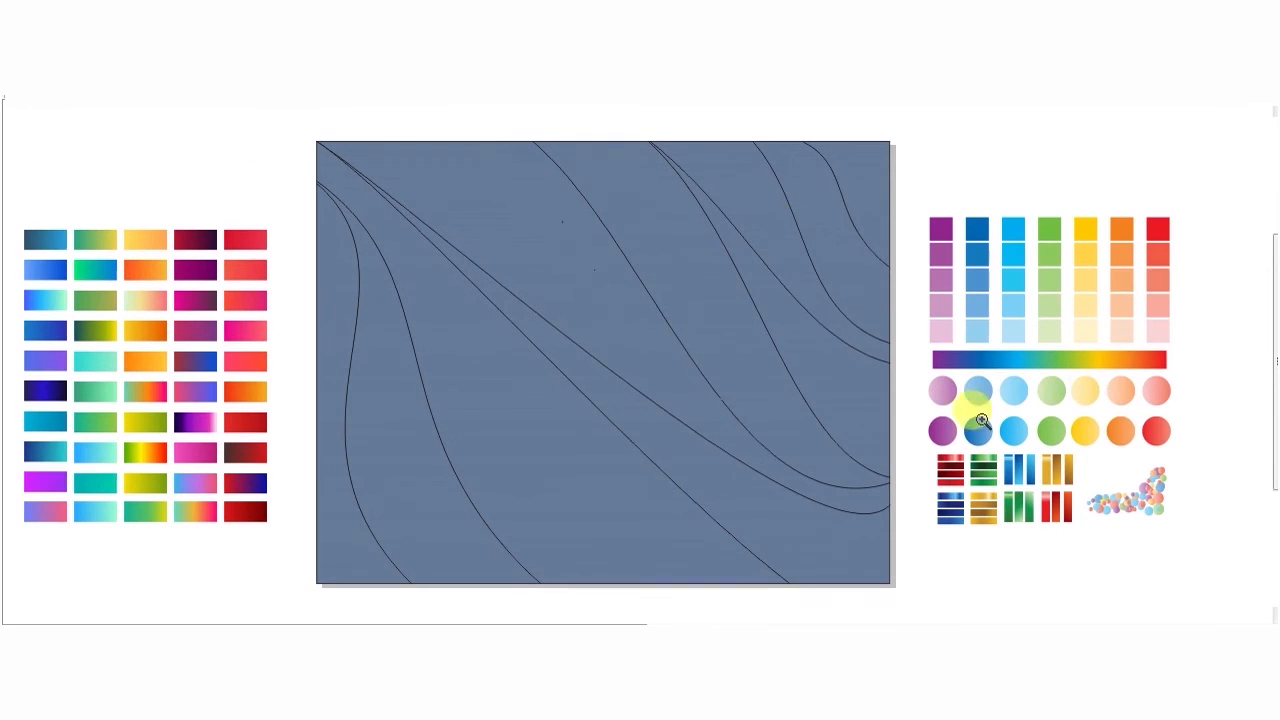
click(866, 196)
key(alt+e)
key(m)
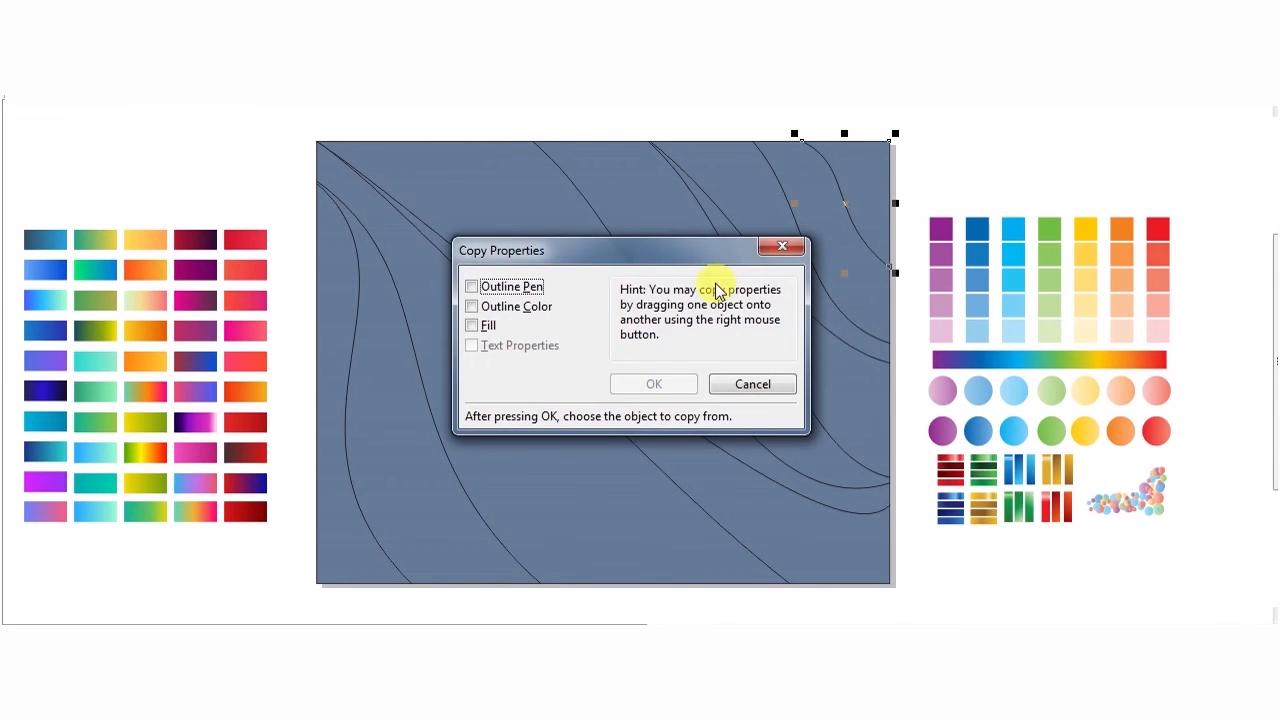
click(471, 325)
click(640, 385)
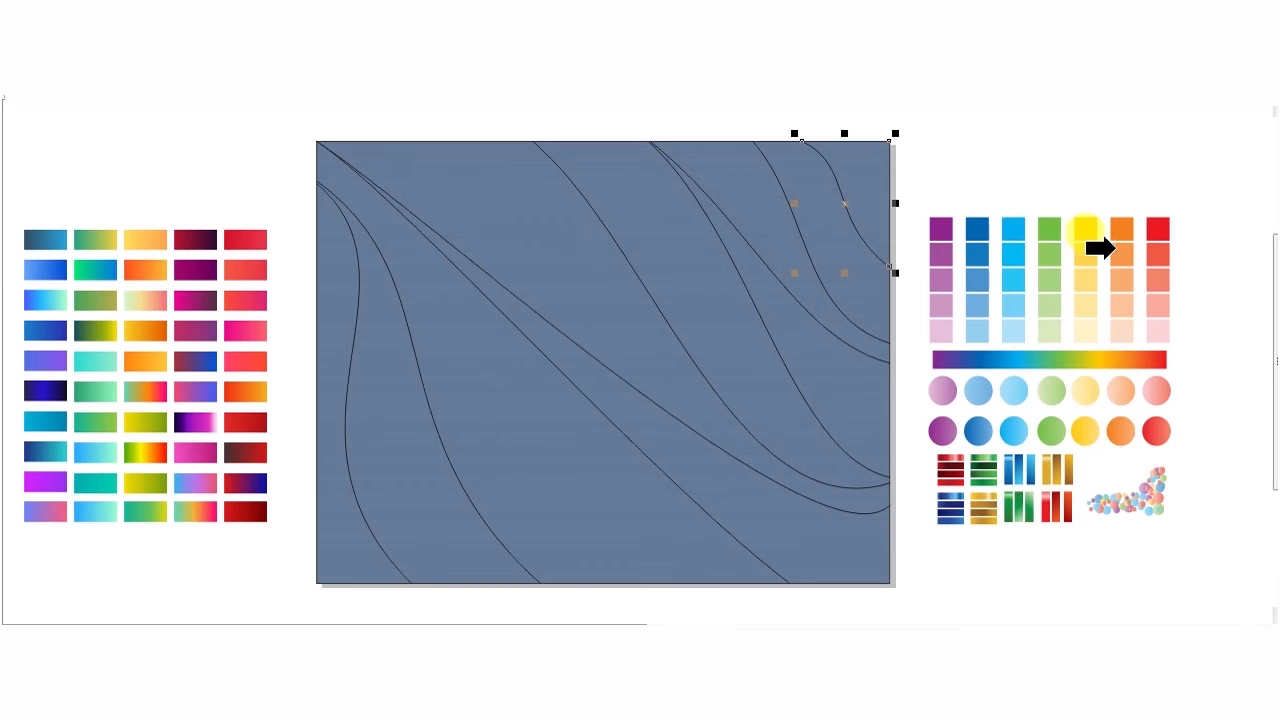
click(152, 238)
Copy the red-orange-to-yellow-orange swatch's fill to the second band from the upper-right corner.
click(856, 286)
key(alt+e)
key(m)
key(f)
key(Return)
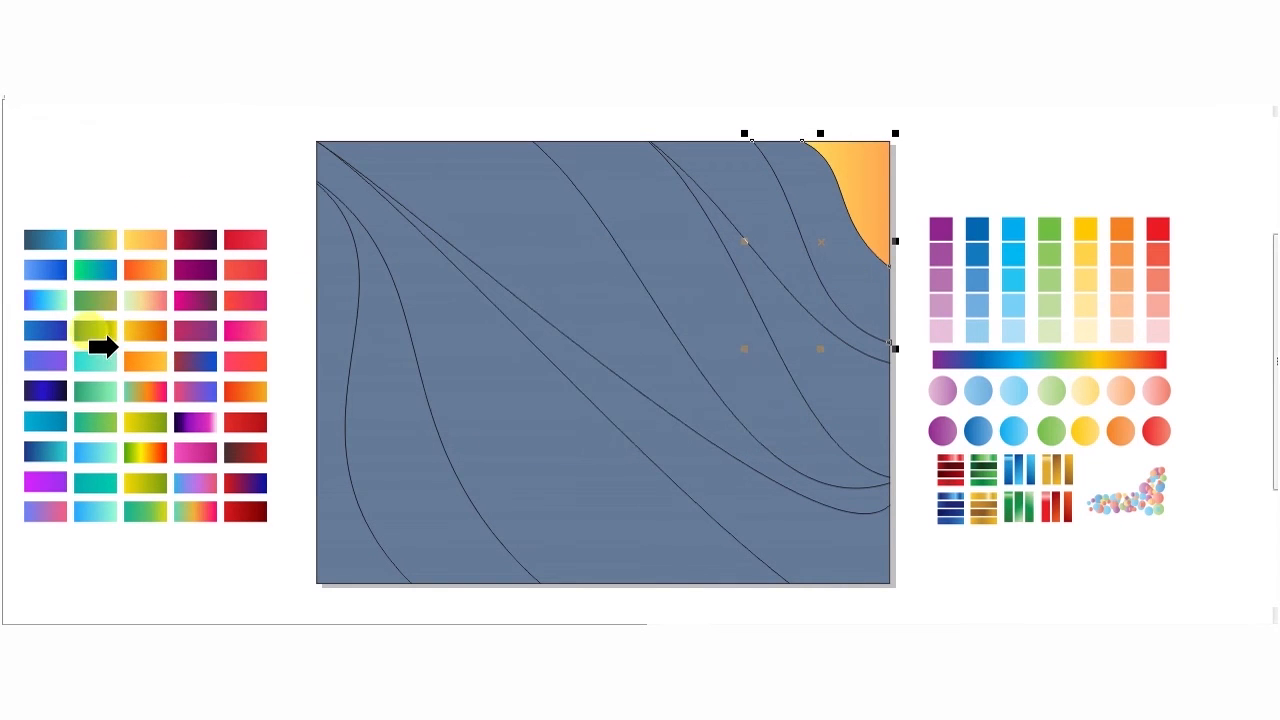
click(145, 265)
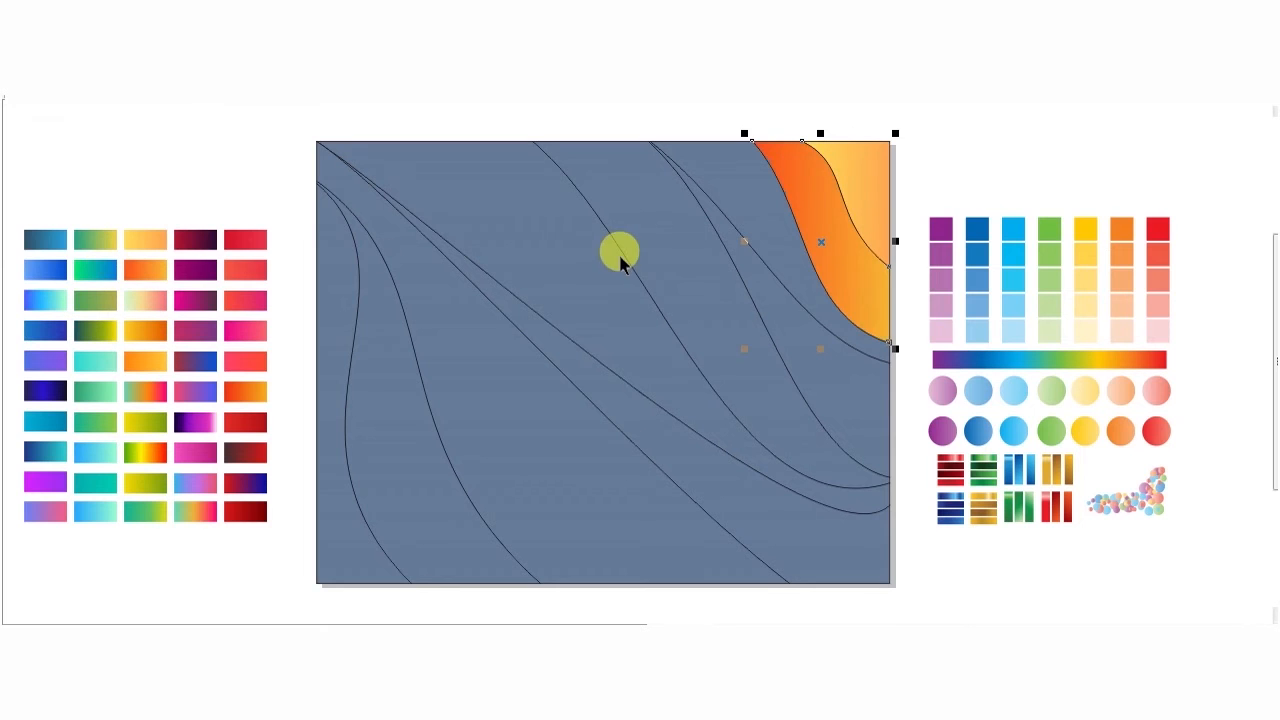
key(alt+e)
key(m)
key(Return)
click(146, 240)
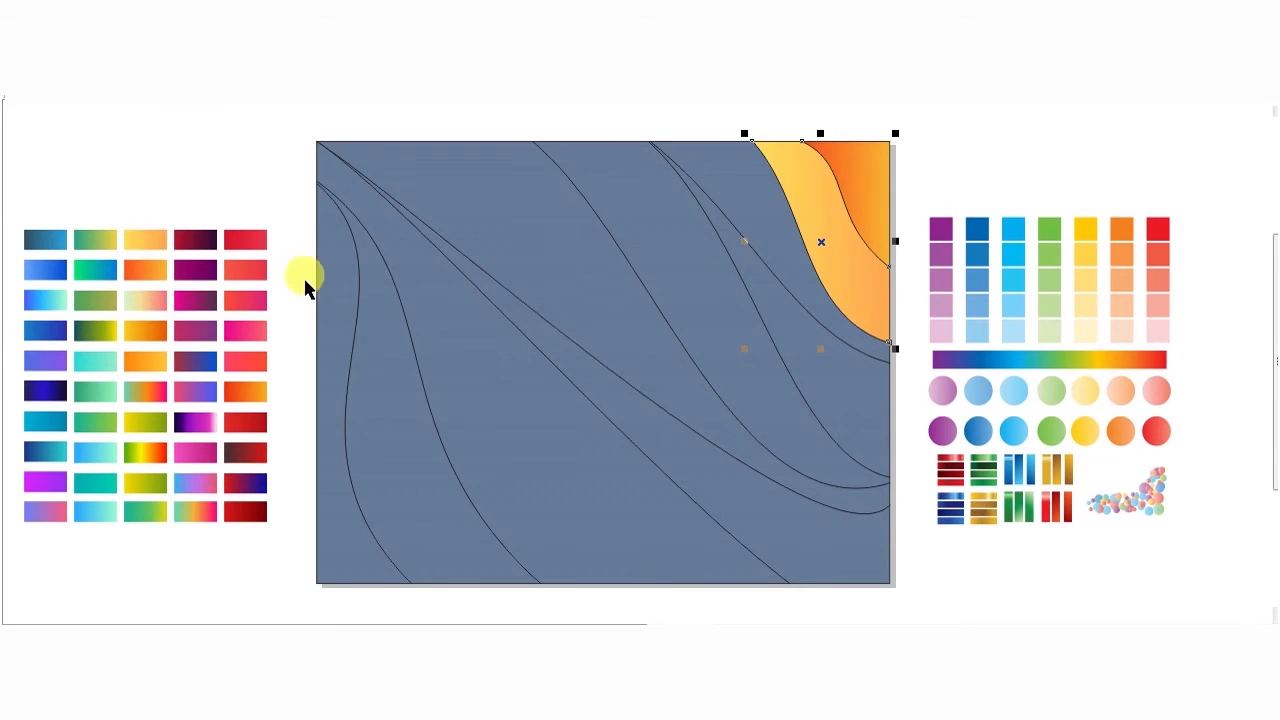
key(ctrl+z)
Copy the red-to-orange gradient swatch's fill to the third band from the upper-right corner.
click(748, 233)
key(alt+e)
key(m)
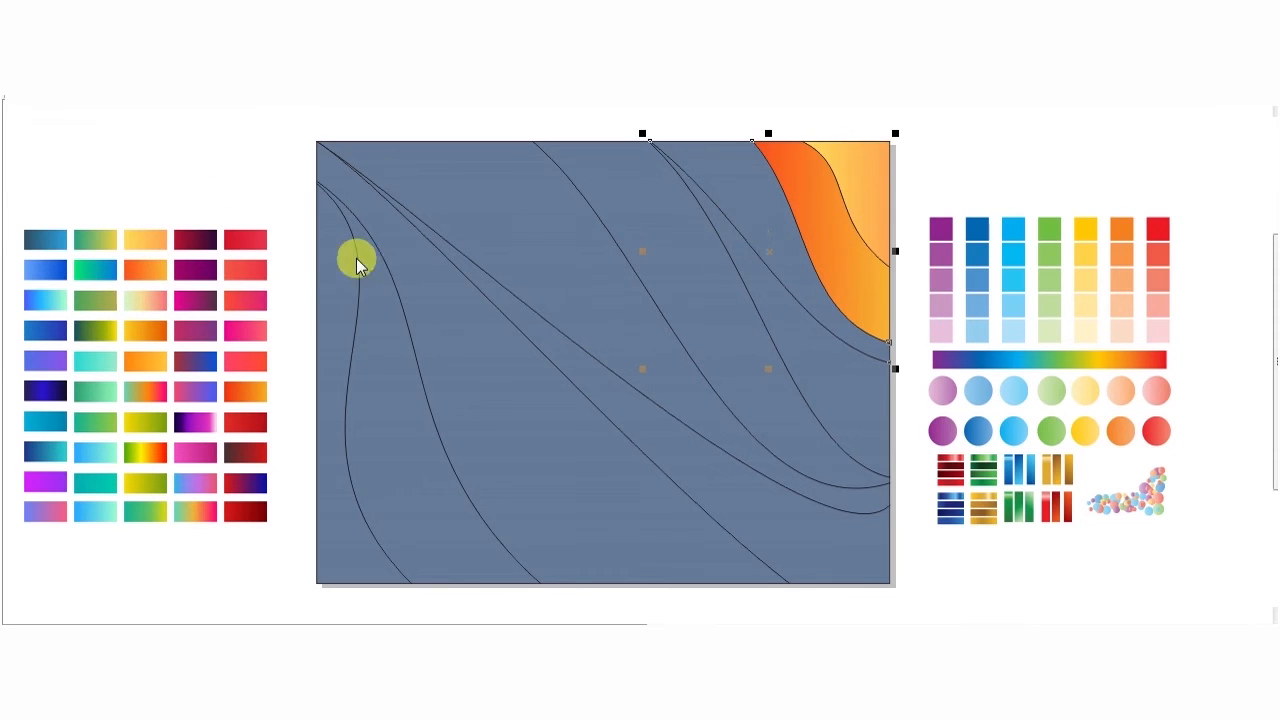
key(Return)
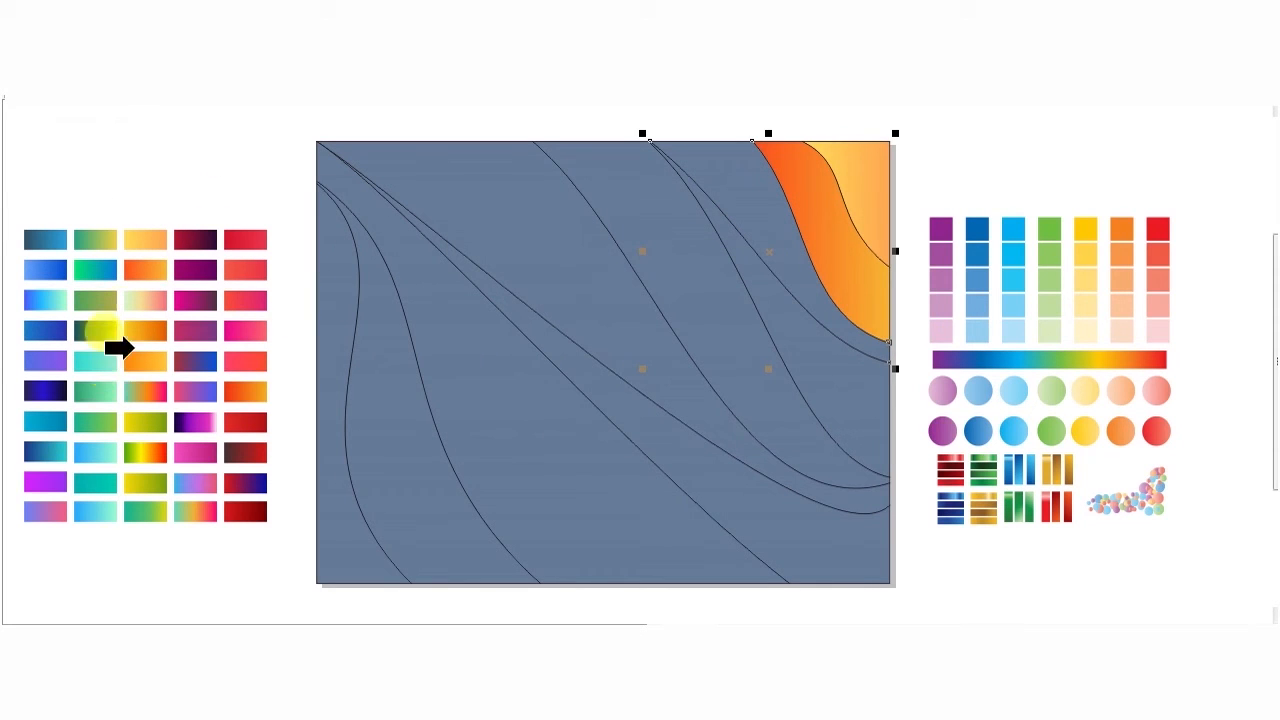
click(246, 386)
Try the magenta-to-purple and blue-to-violet gradient fills on the fourth band, settling on the pink-to-blue swatch's fill.
click(762, 374)
key(alt+e)
key(m)
click(648, 386)
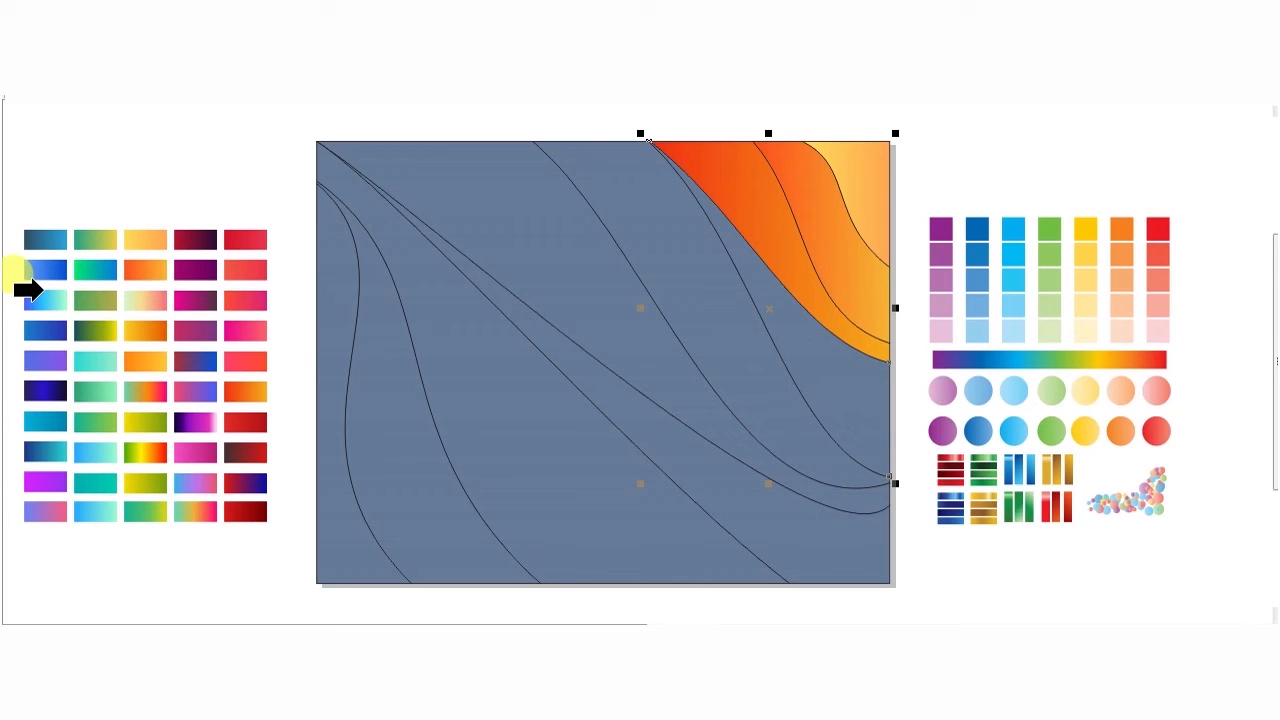
click(45, 482)
key(alt+e)
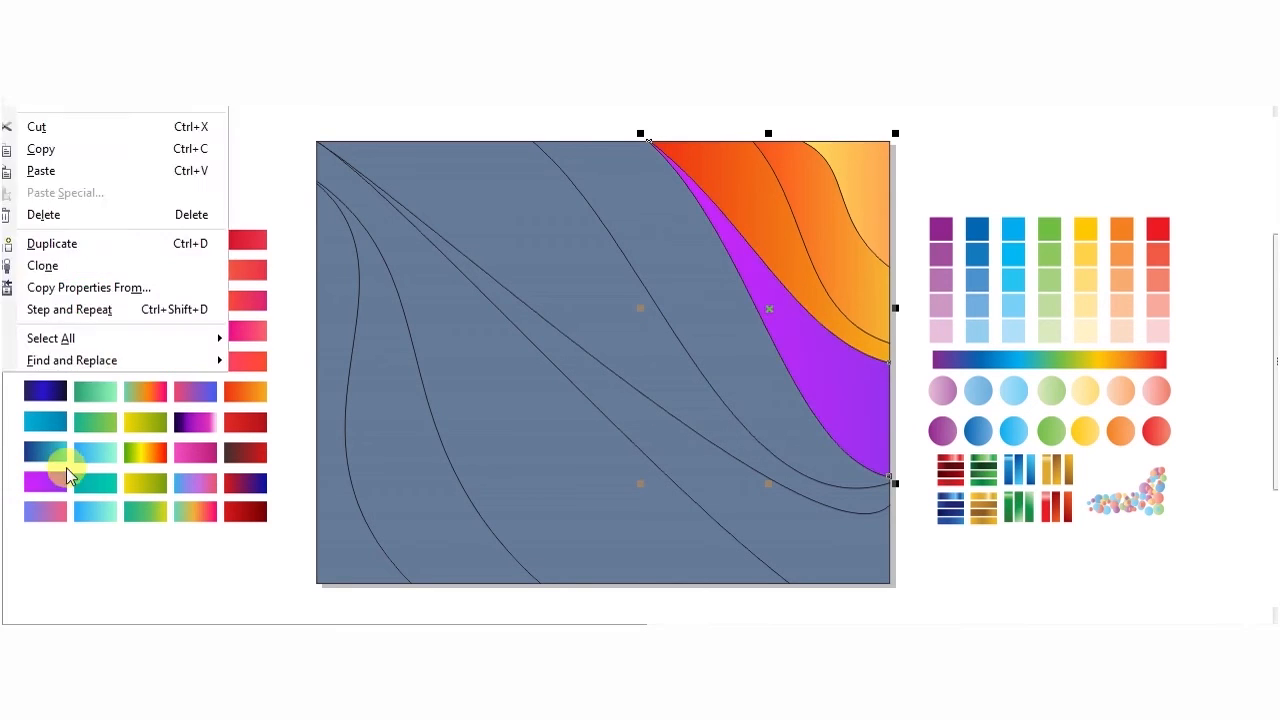
key(m)
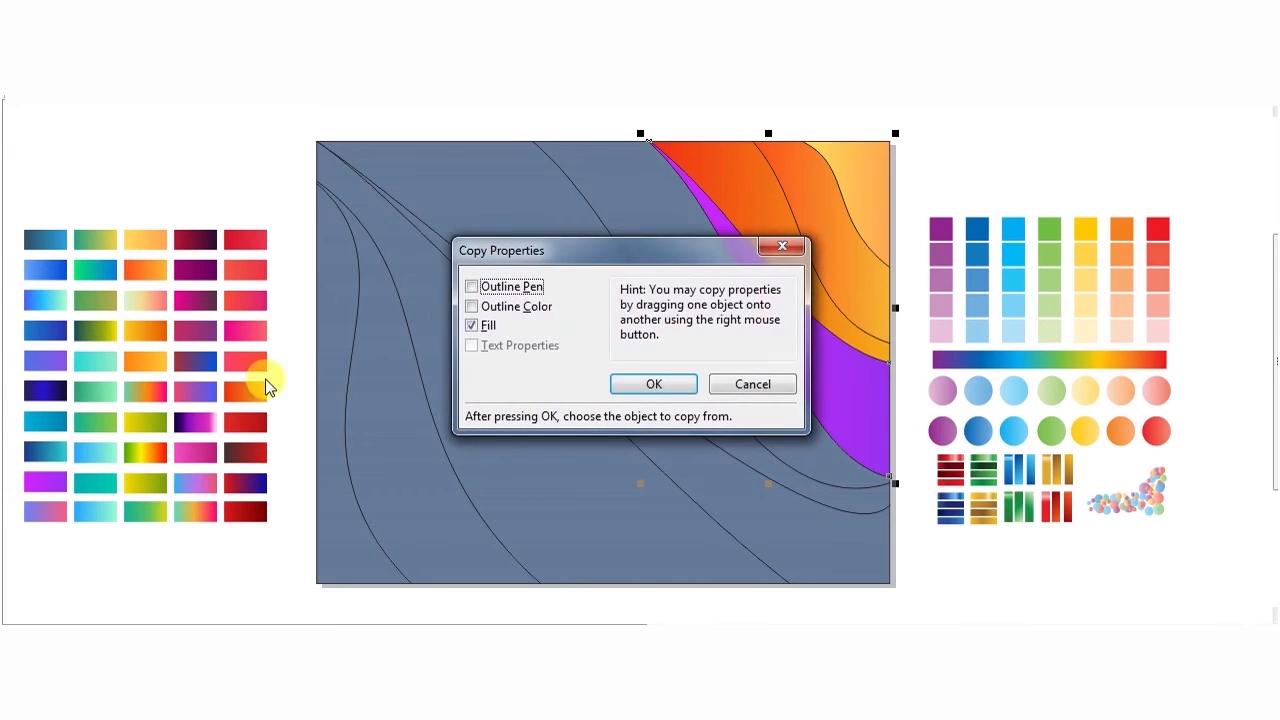
click(655, 388)
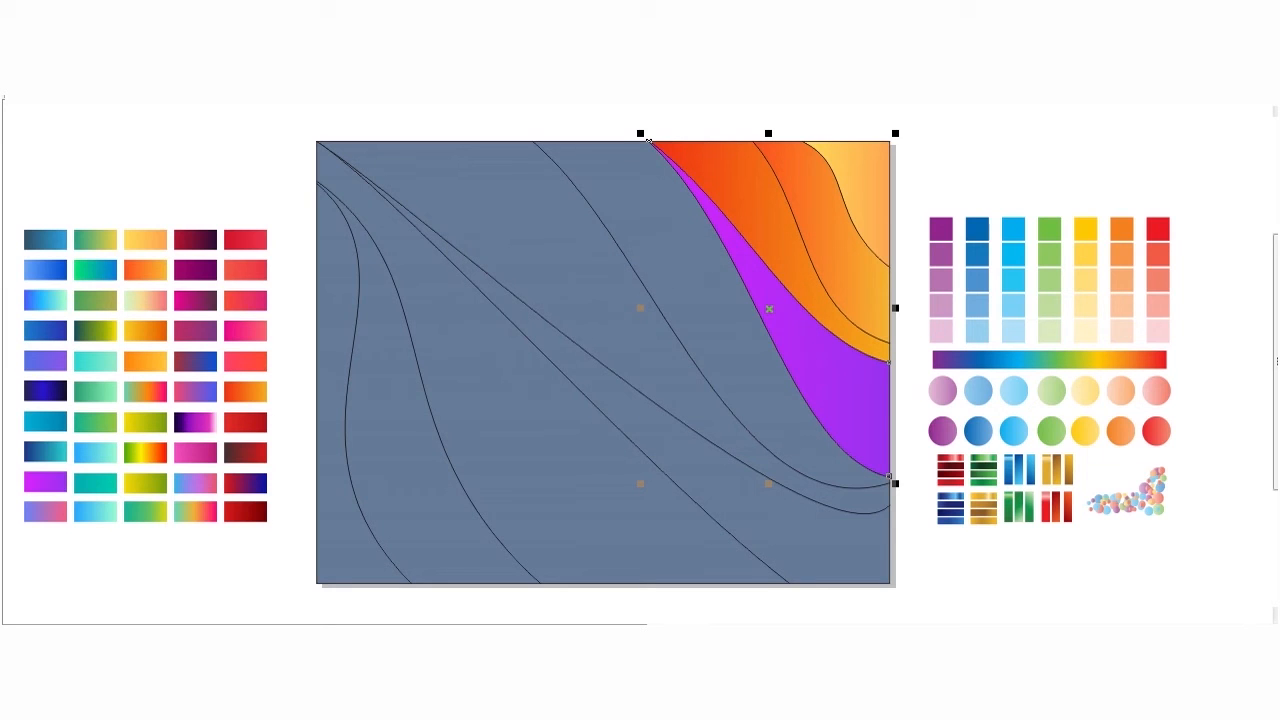
click(34, 366)
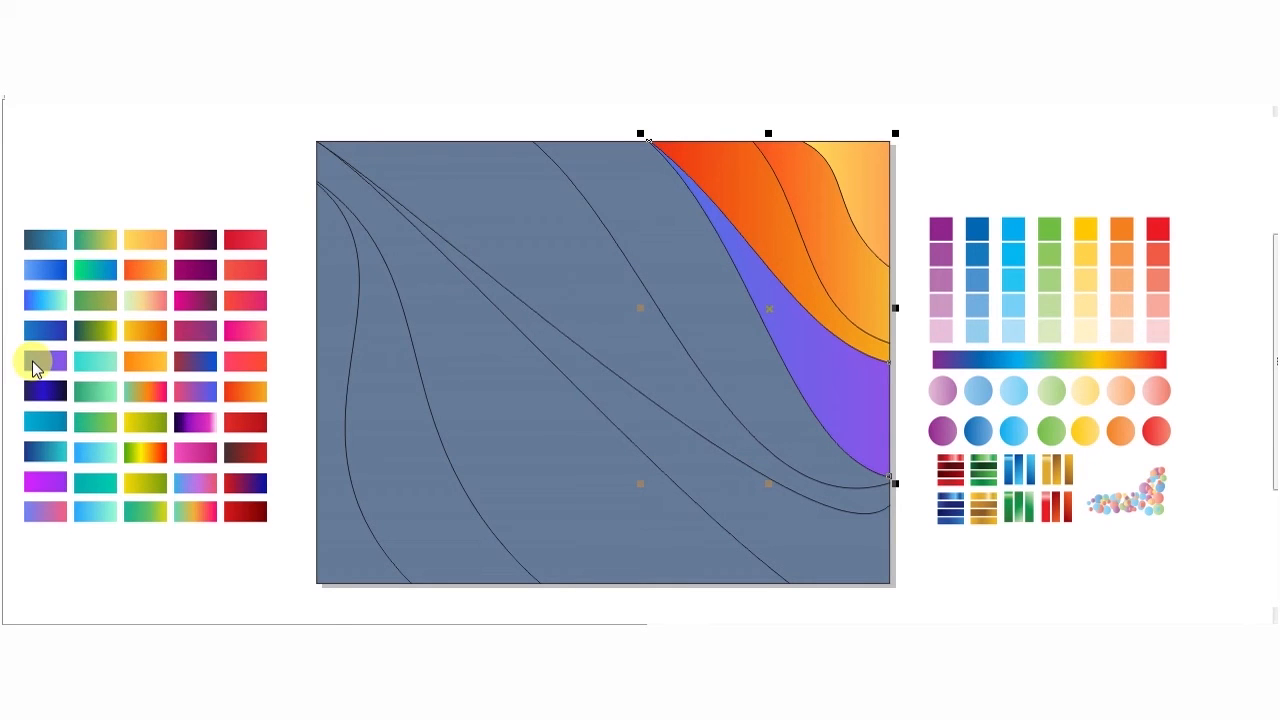
key(ctrl+shift+a)
key(Return)
click(182, 391)
Copy the dark-red-to-blue gradient swatch's fill to the fifth band from the upper-right corner.
click(717, 289)
key(alt+e)
key(m)
click(640, 388)
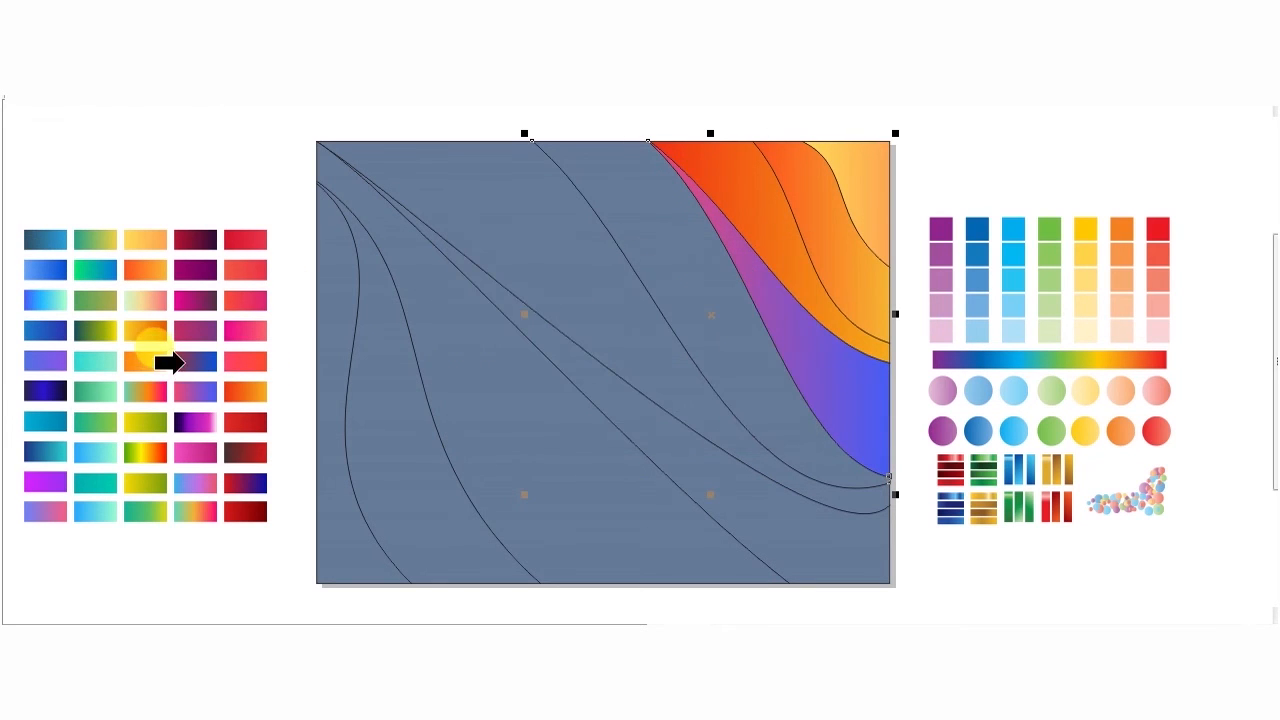
click(183, 362)
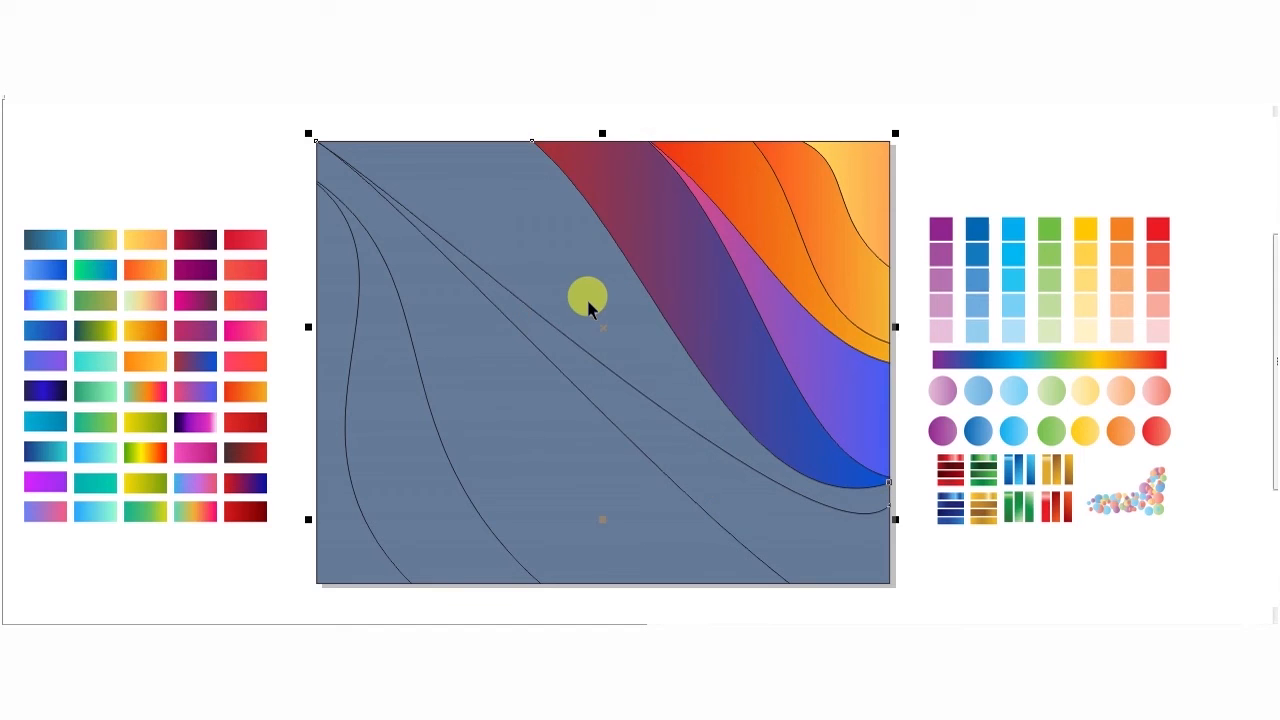
Copy the blue-to-indigo gradient swatch's fill to the wide sixth band starting at the page's upper-left corner.
key(alt+e)
key(m)
click(672, 386)
click(44, 324)
Copy the light-blue-to-blue gradient swatch's fill to the region in the page's lower-right corner.
click(680, 472)
key(alt+e)
key(m)
click(640, 383)
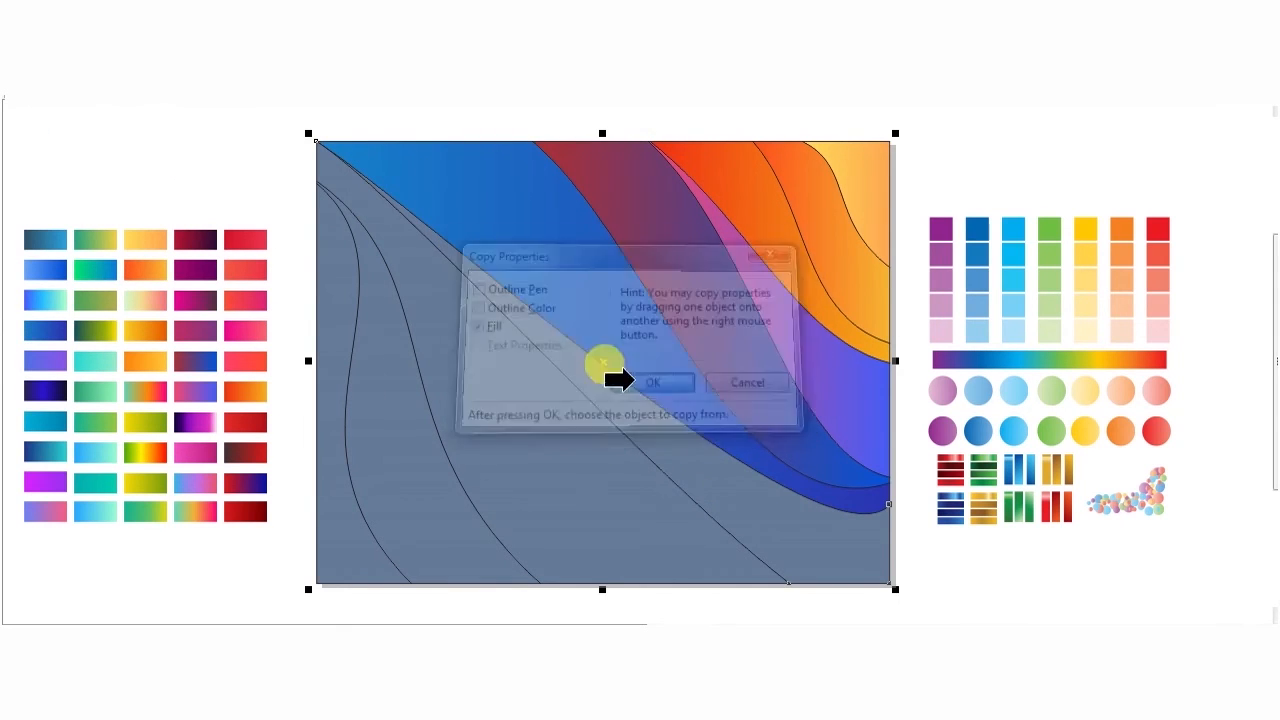
click(38, 291)
Copy the blue-to-cyan-to-mint gradient swatch's fill to the large diagonal band running from the upper-left corner to the page's bottom edge.
click(600, 471)
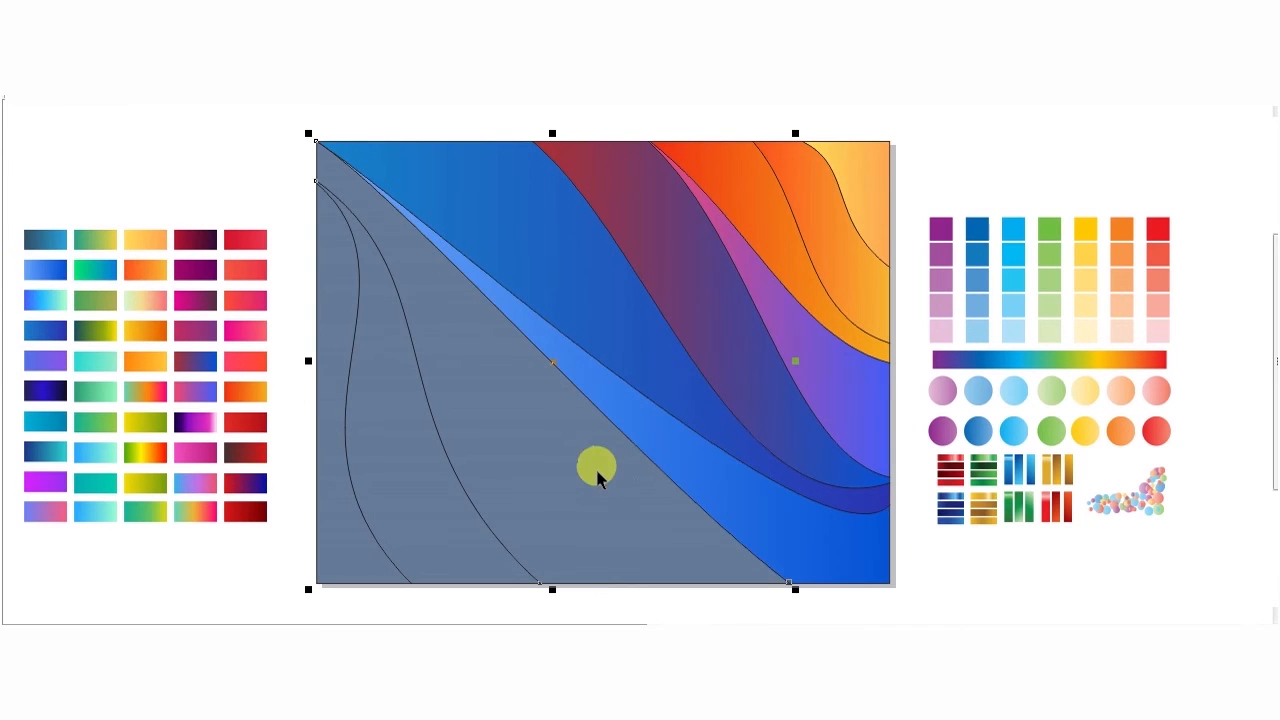
key(alt+e)
key(m)
click(480, 415)
Copy the light-blue-to-mint gradient swatch's fill to the curved band between the large diagonal band and the leftmost region.
click(392, 440)
key(alt+e)
key(m)
click(653, 385)
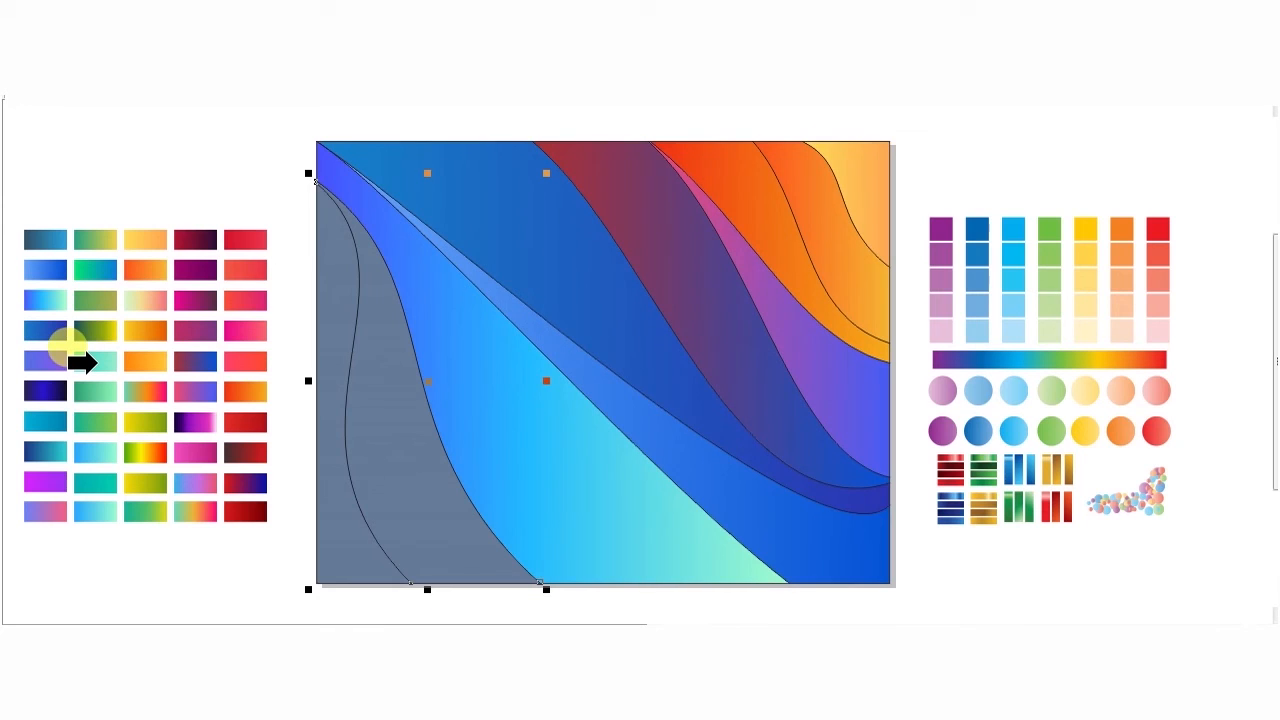
click(88, 455)
Try the teal-to-mint swatch's fill on the leftmost region, settling on the neighbouring band's light-blue-to-mint fill.
click(329, 438)
key(alt+e)
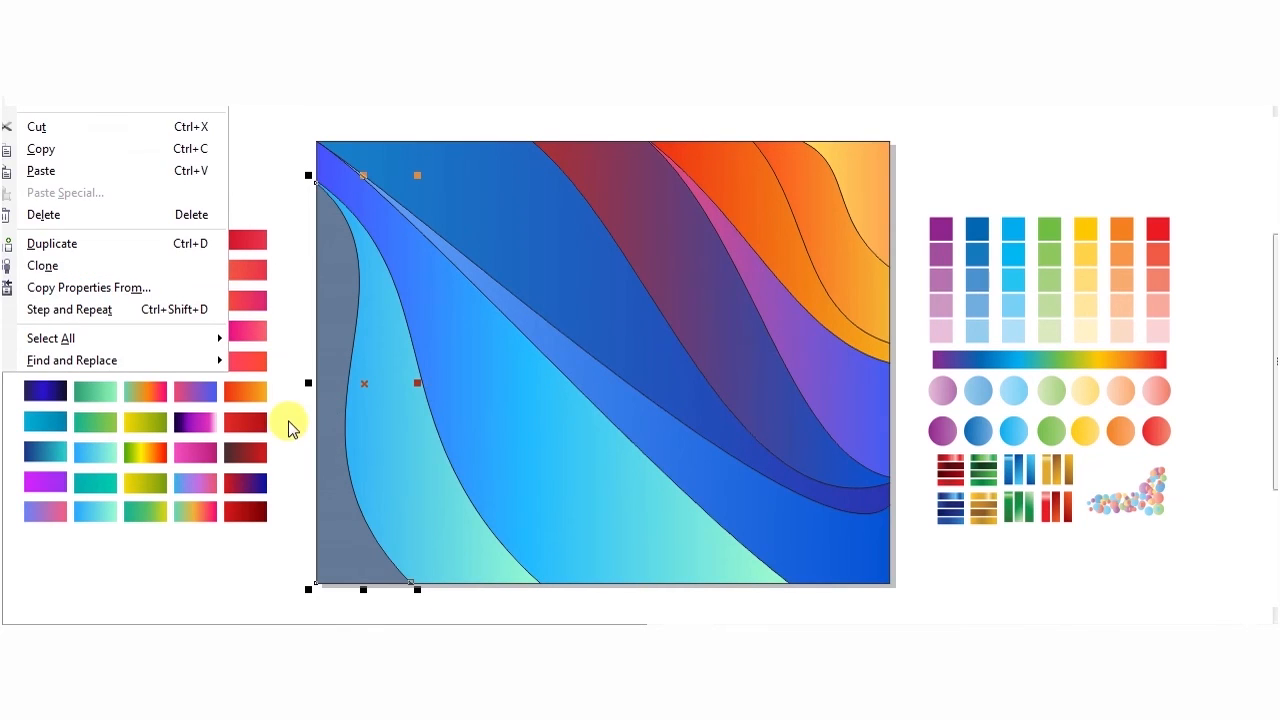
key(m)
click(653, 385)
click(94, 362)
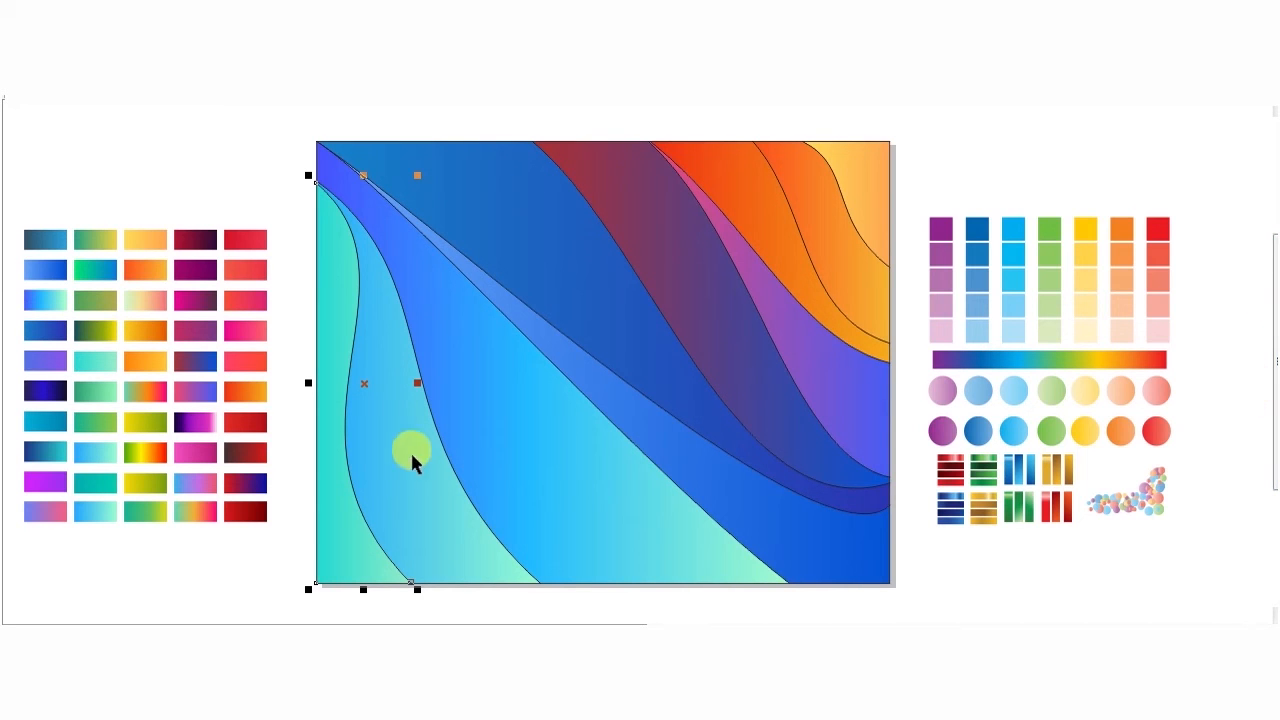
key(ctrl+shift+a)
click(650, 386)
click(398, 470)
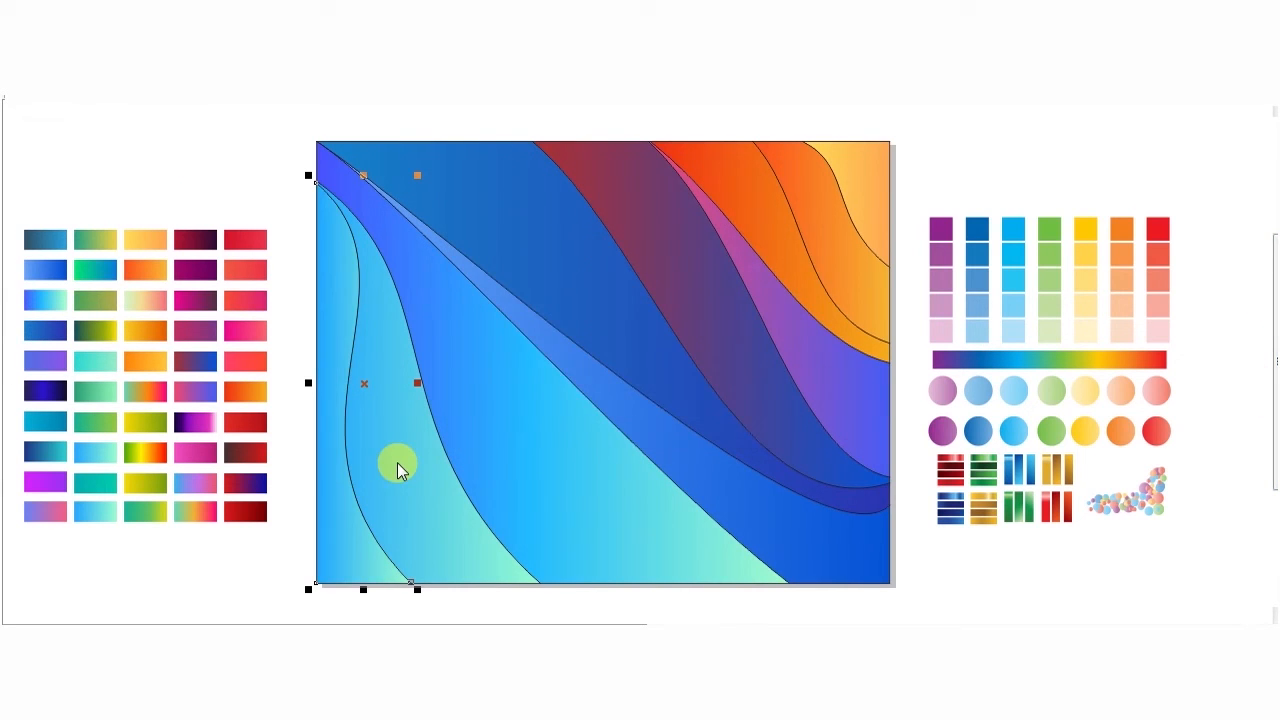
Lighten the leftmost region's gradient, with a start colour of RGB 194, 232, 255 (#C2E8FF) and a very pale mint end colour.
key(F11)
click(809, 262)
click(560, 329)
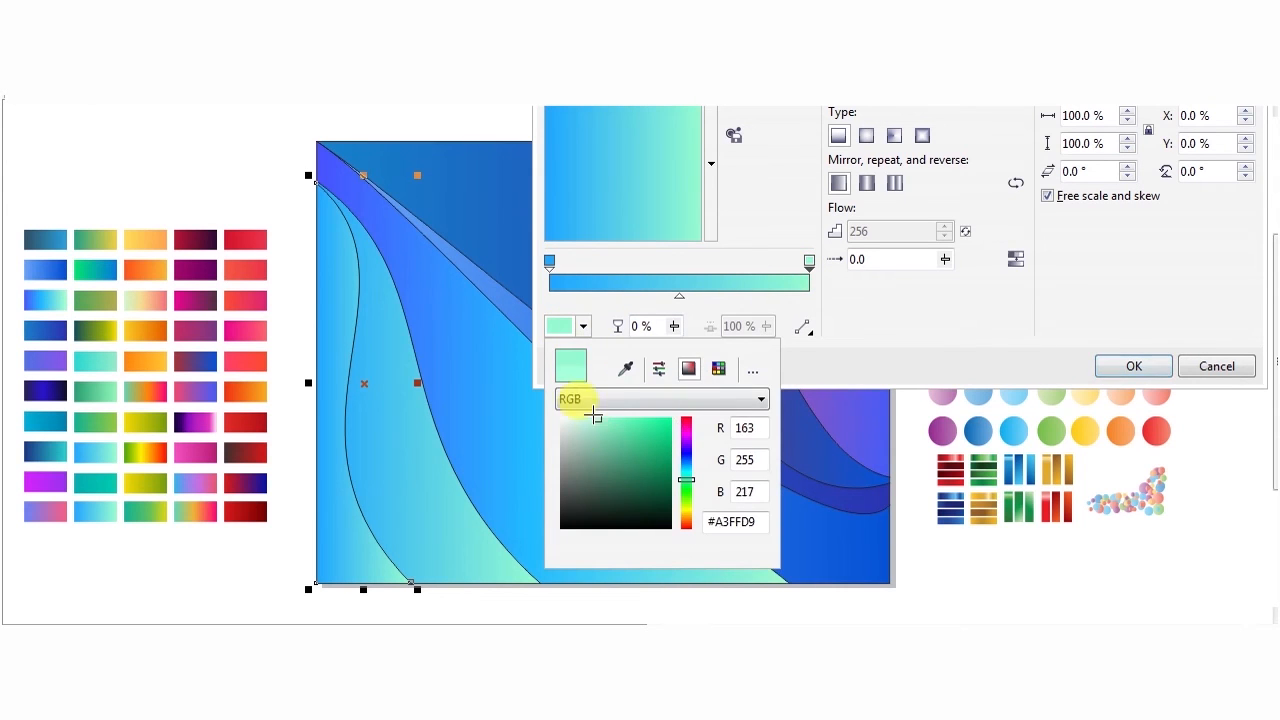
click(571, 421)
click(549, 262)
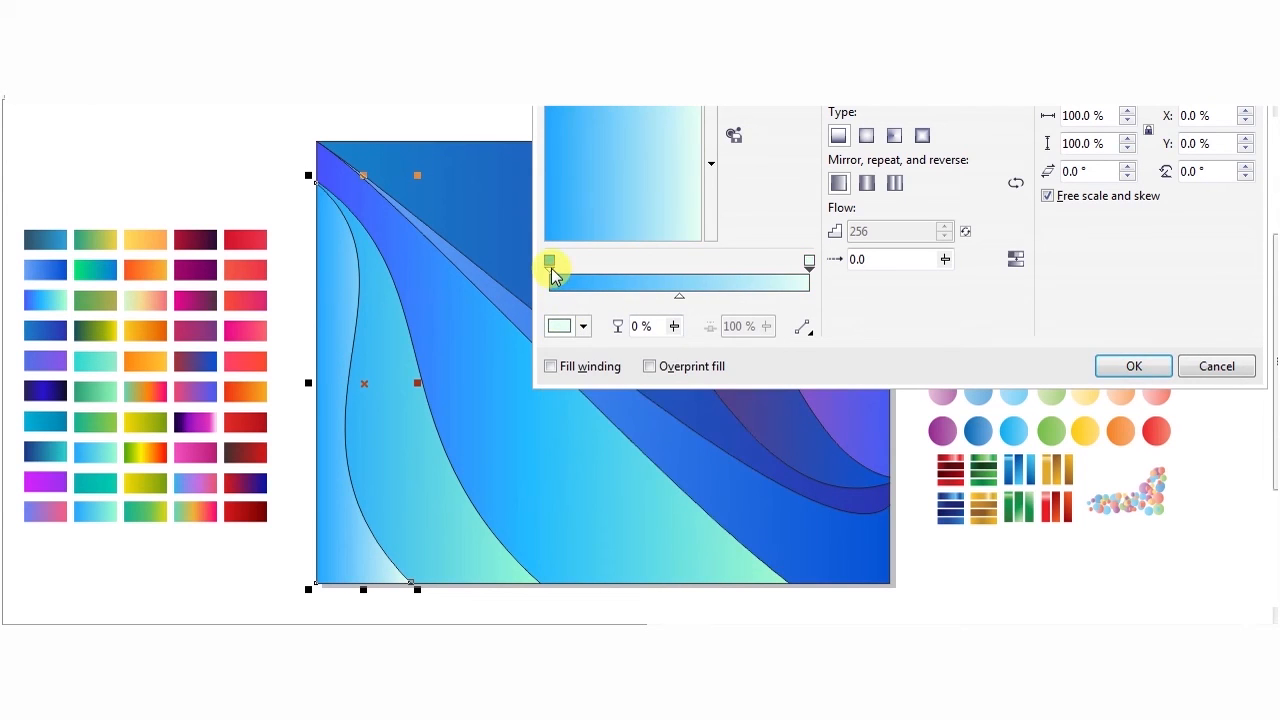
click(572, 336)
click(587, 418)
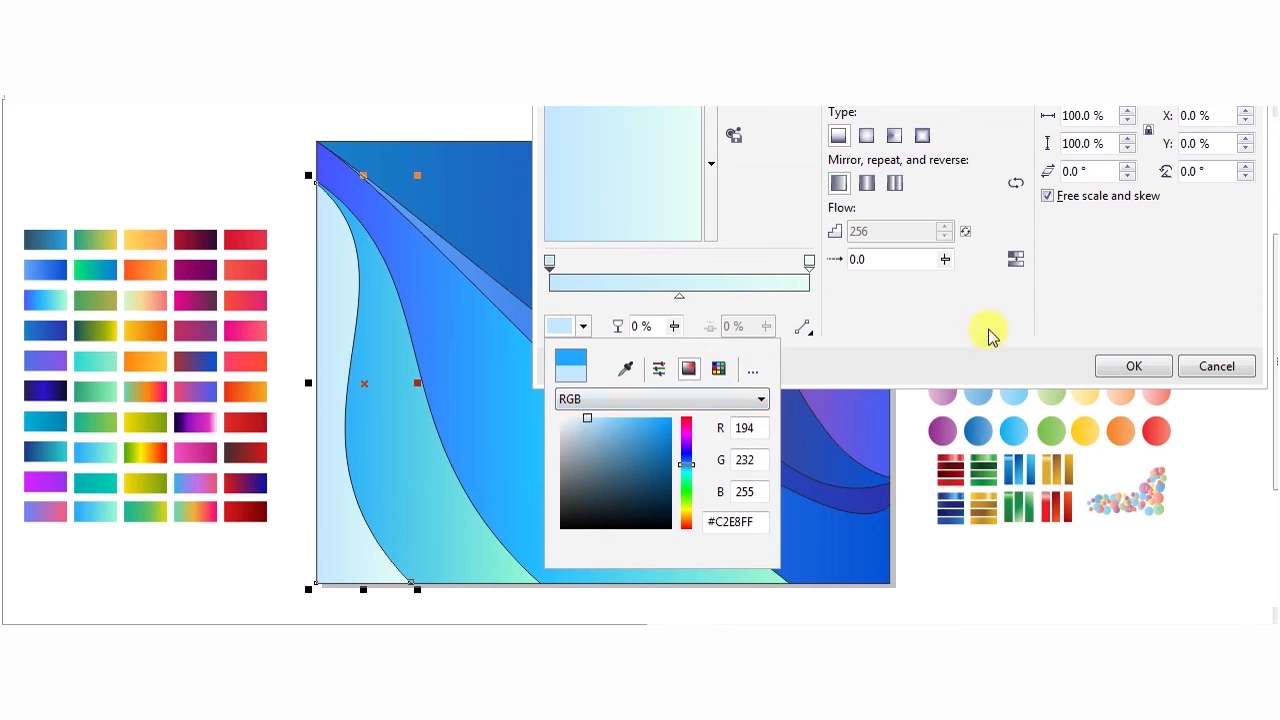
click(1130, 370)
Remove the outlines from all the artwork's shapes.
drag(310, 120, 897, 598)
right_click(1277, 112)
click(1028, 129)
mouse_move(743, 286)
mouse_down()
mouse_move(700, 303)
mouse_move(746, 296)
mouse_up()
scroll(752, 300, down, 3)
scroll(735, 300, up, 3)
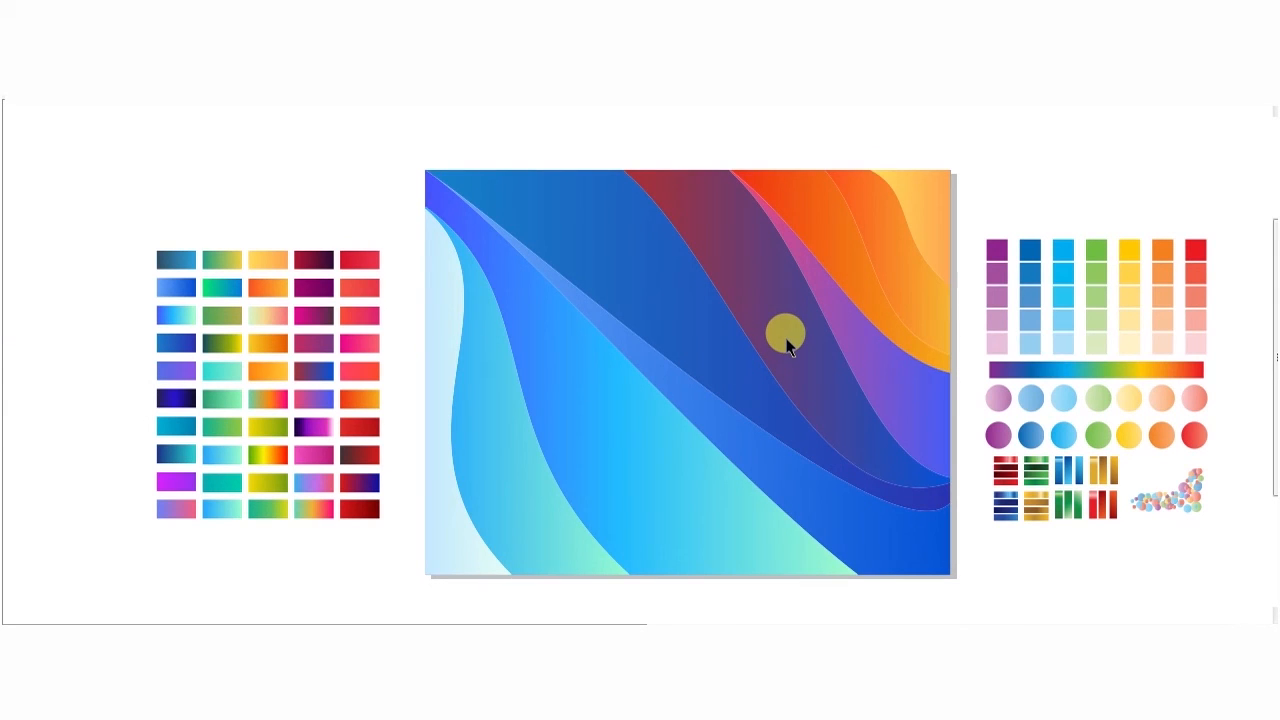
Copy the large diagonal band's blue-to-cyan-to-mint fill to the purple band beside the orange shapes.
click(874, 362)
key(ctrl+shift+a)
click(670, 383)
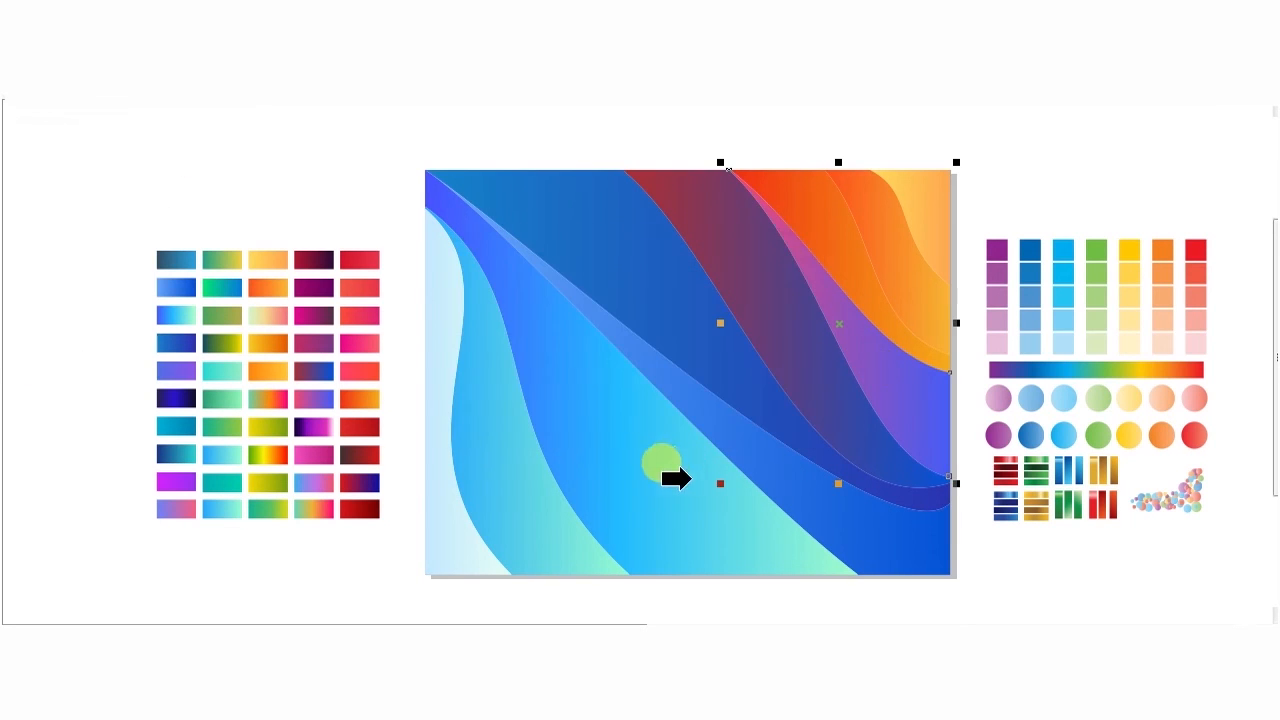
click(676, 478)
Copy the lower-left curved band's light-blue-to-mint fill to the dark-red-to-blue band.
click(806, 362)
key(alt+e)
key(m)
click(678, 386)
click(462, 432)
Copy the lower-left curved band's light-blue-to-mint fill to the wide blue band and reverse its gradient direction.
click(668, 300)
key(ctrl+shift+a)
click(655, 381)
click(458, 432)
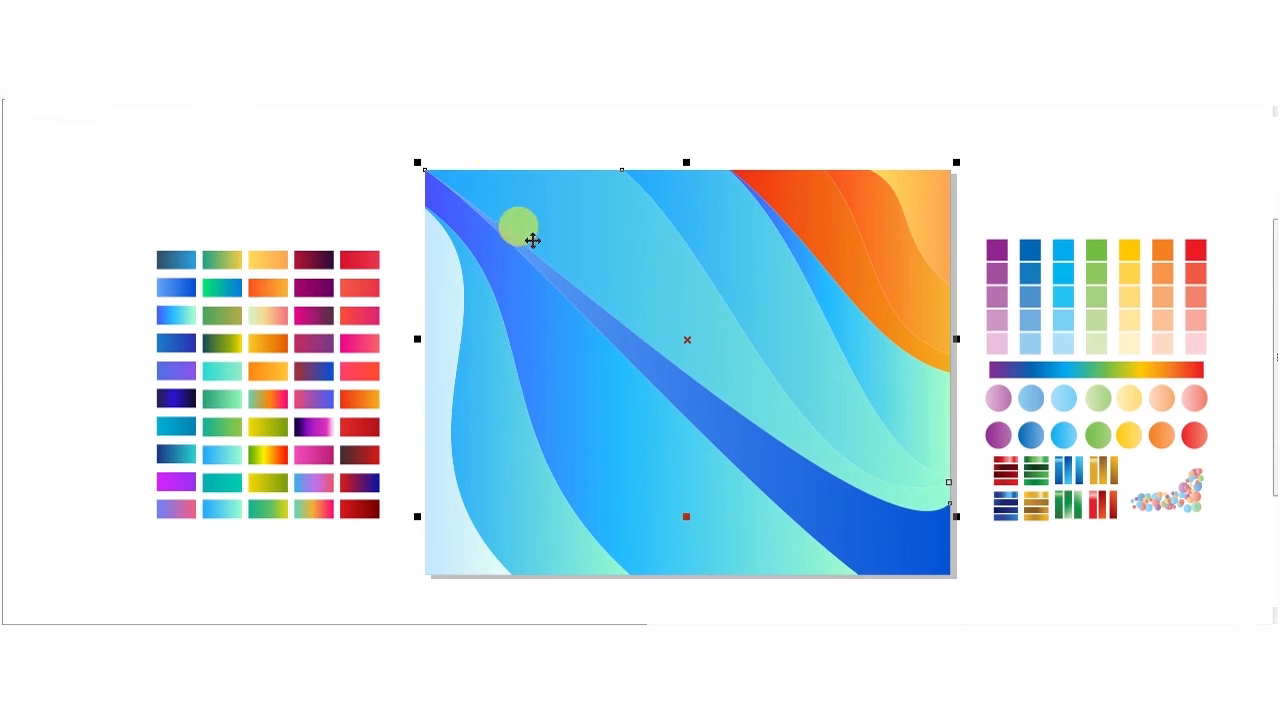
key(F11)
click(1014, 182)
click(1134, 366)
Copy the leftmost region's pale blue-to-mint fill to the lower-right region and the large diagonal band.
click(763, 450)
key(ctrl+shift+a)
click(655, 381)
click(595, 414)
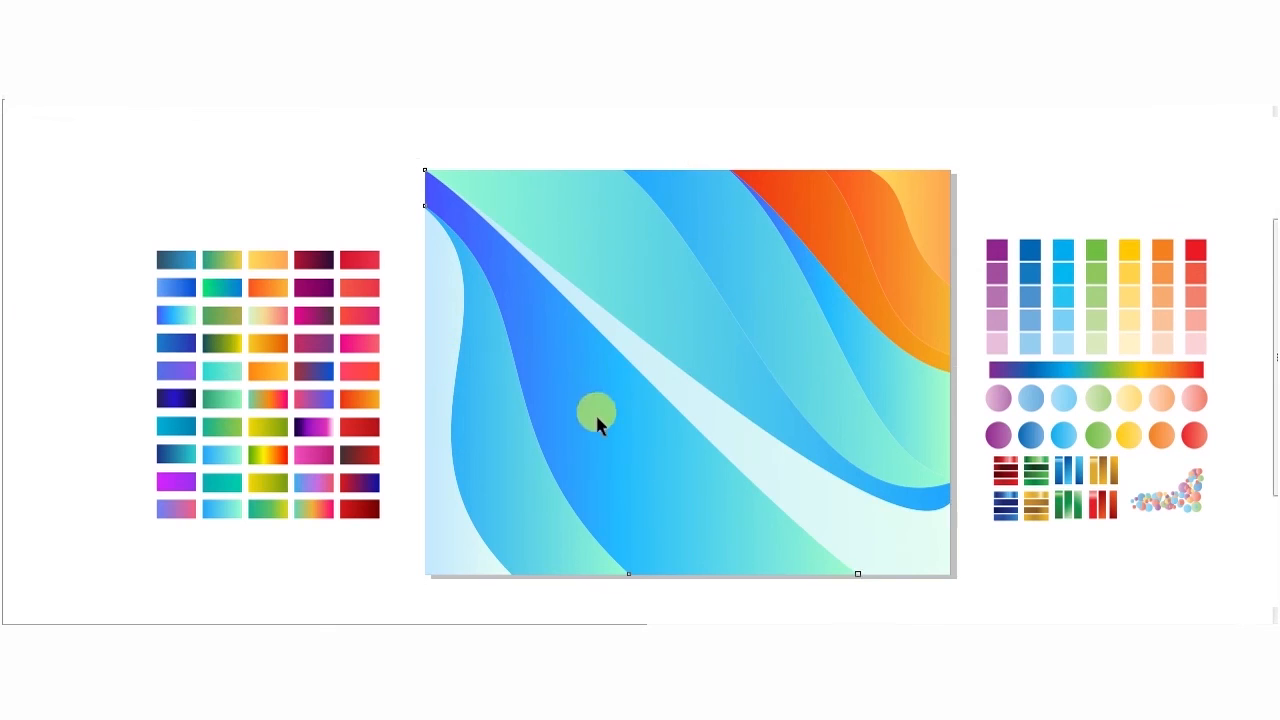
key(alt+e)
click(769, 473)
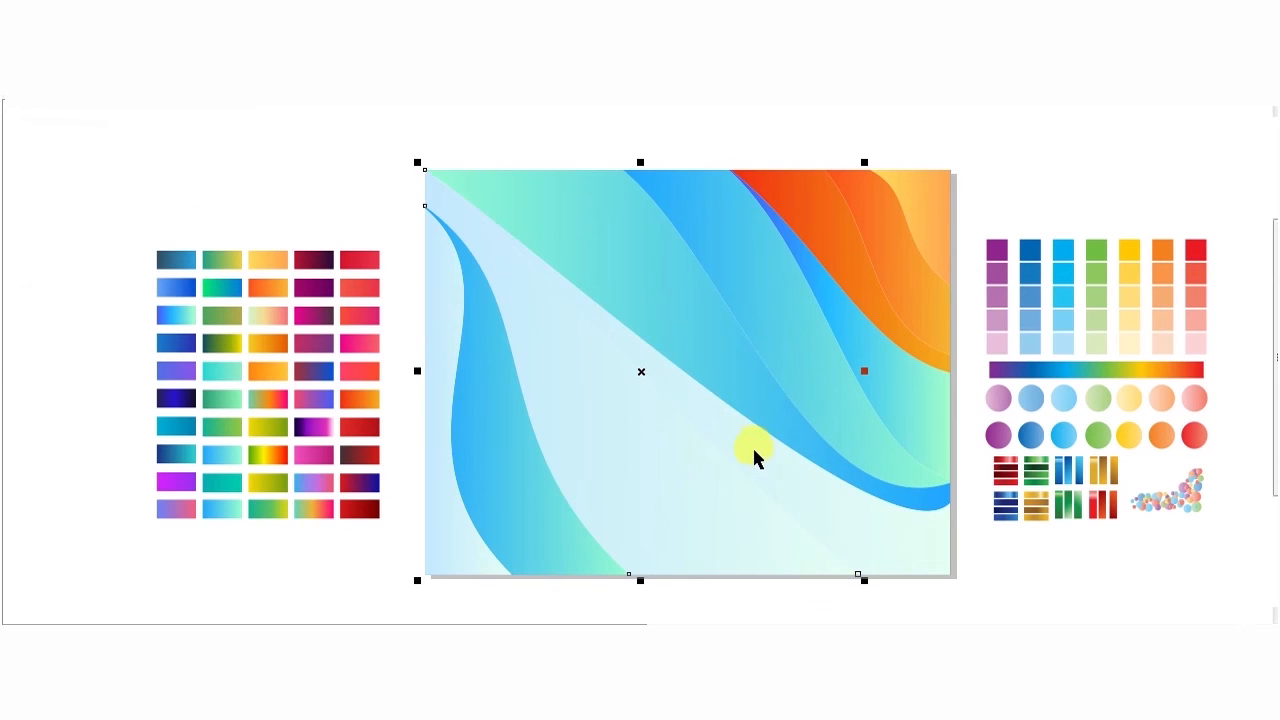
Change the end colour of the large diagonal band's gradient to near-white.
key(F11)
click(565, 326)
click(560, 423)
click(1118, 376)
Recolour the lower-left curved band's gradient from white to a very pale mint.
click(517, 449)
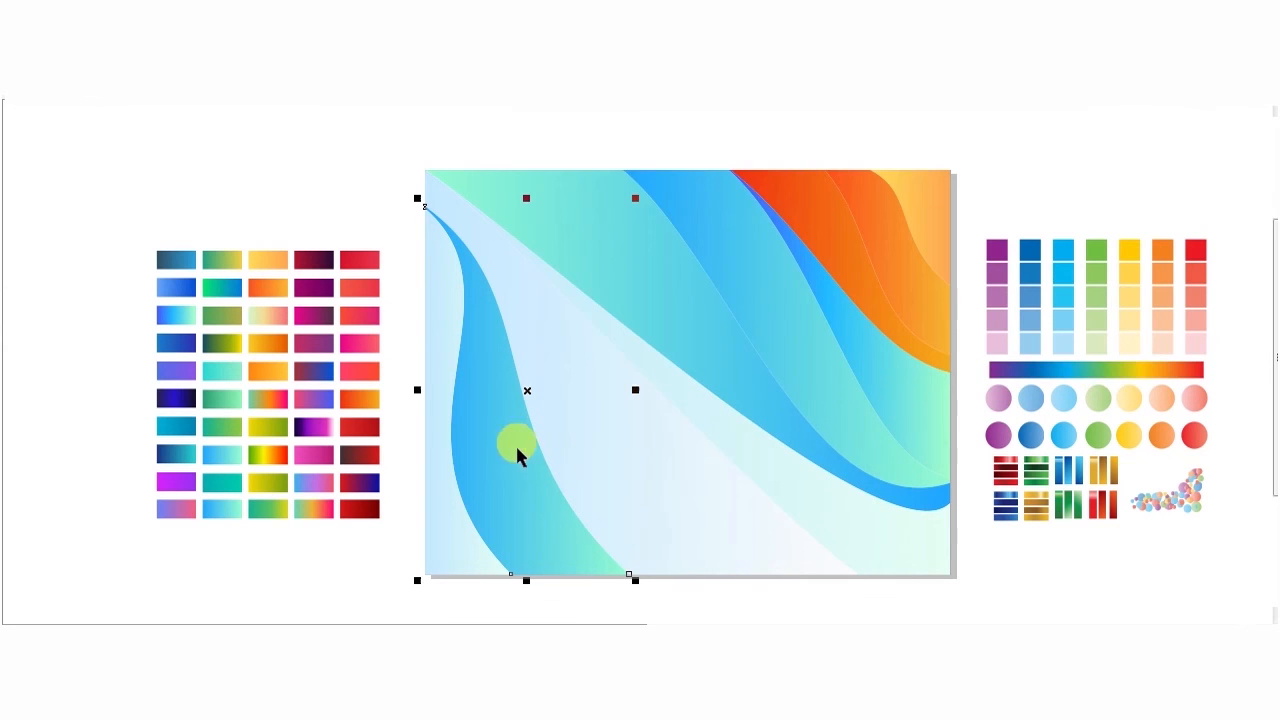
click(1278, 298)
key(F11)
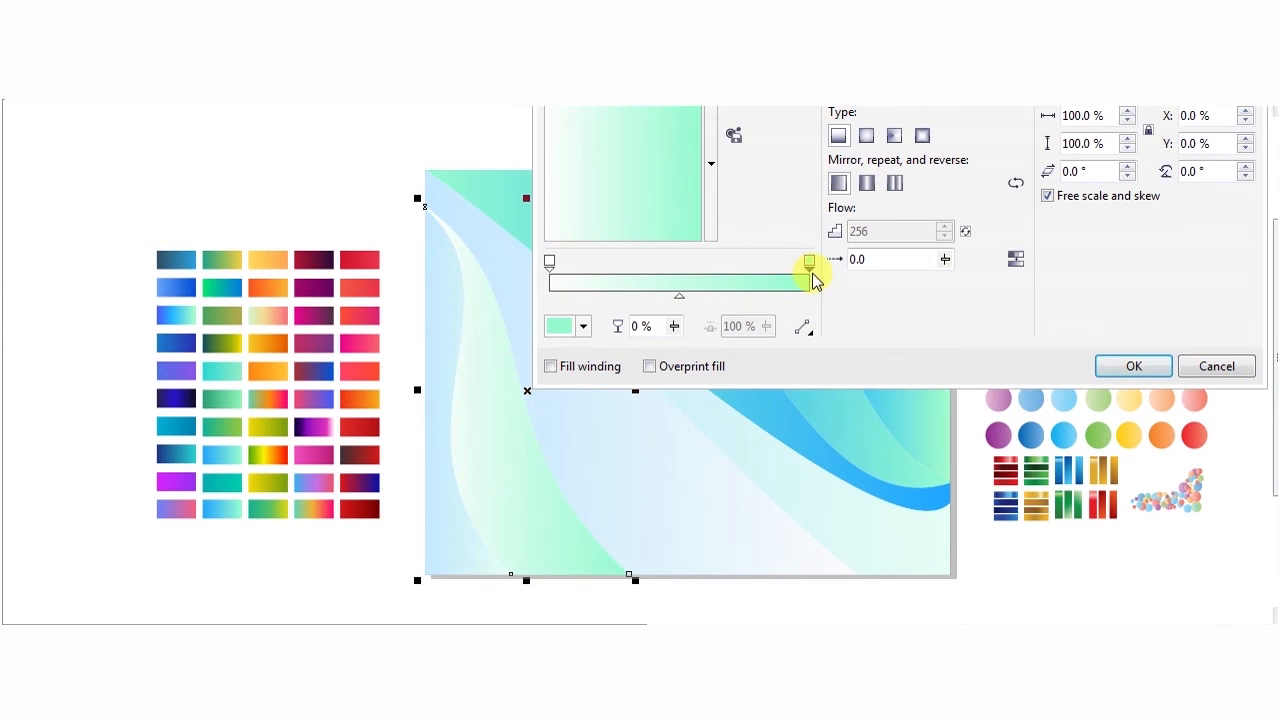
click(563, 328)
drag(605, 422, 532, 398)
click(1155, 370)
click(1150, 368)
Fill the leftmost region with a uniform light grey of 3% black.
click(434, 357)
click(430, 300)
click(1274, 311)
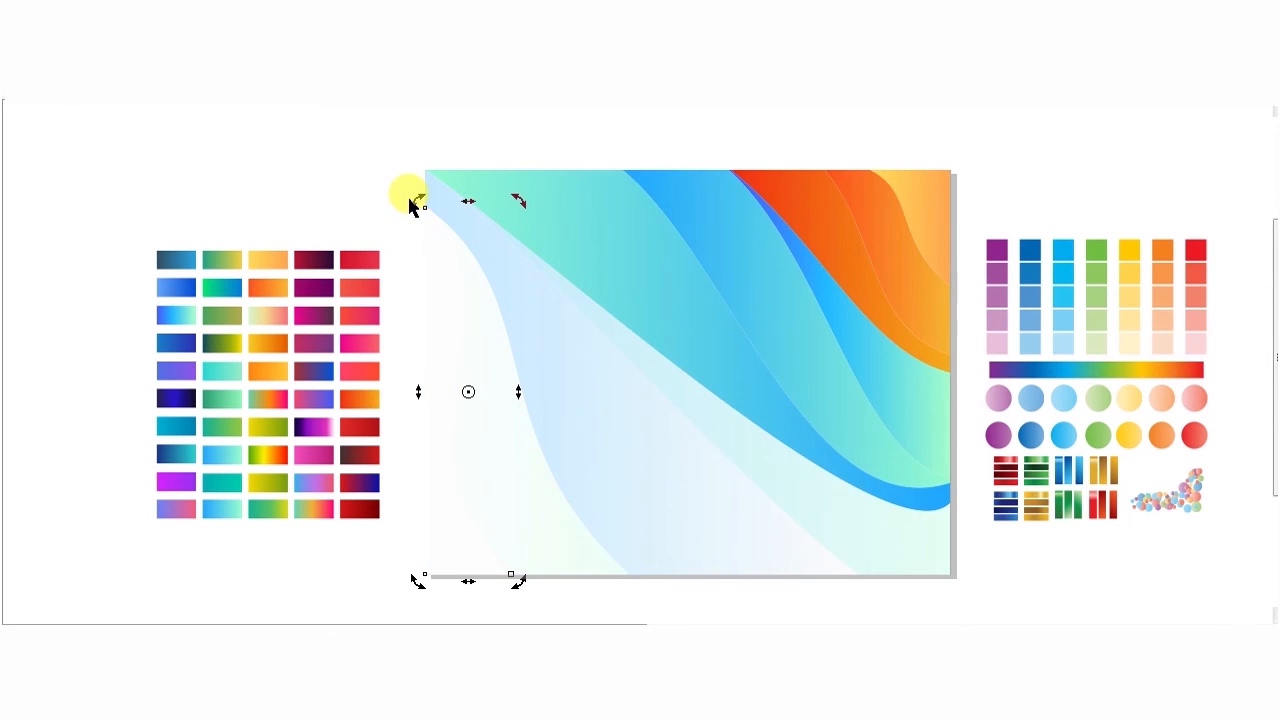
click(1268, 288)
key(shift+F11)
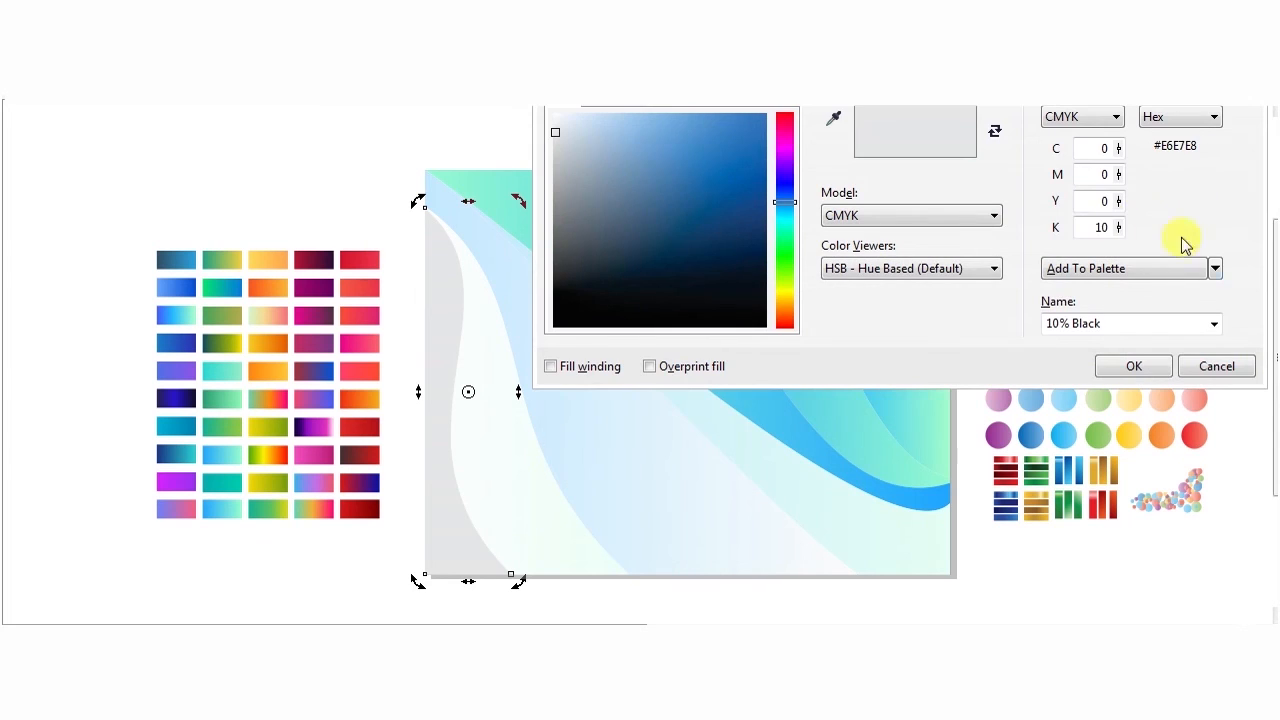
text(3)
click(1134, 366)
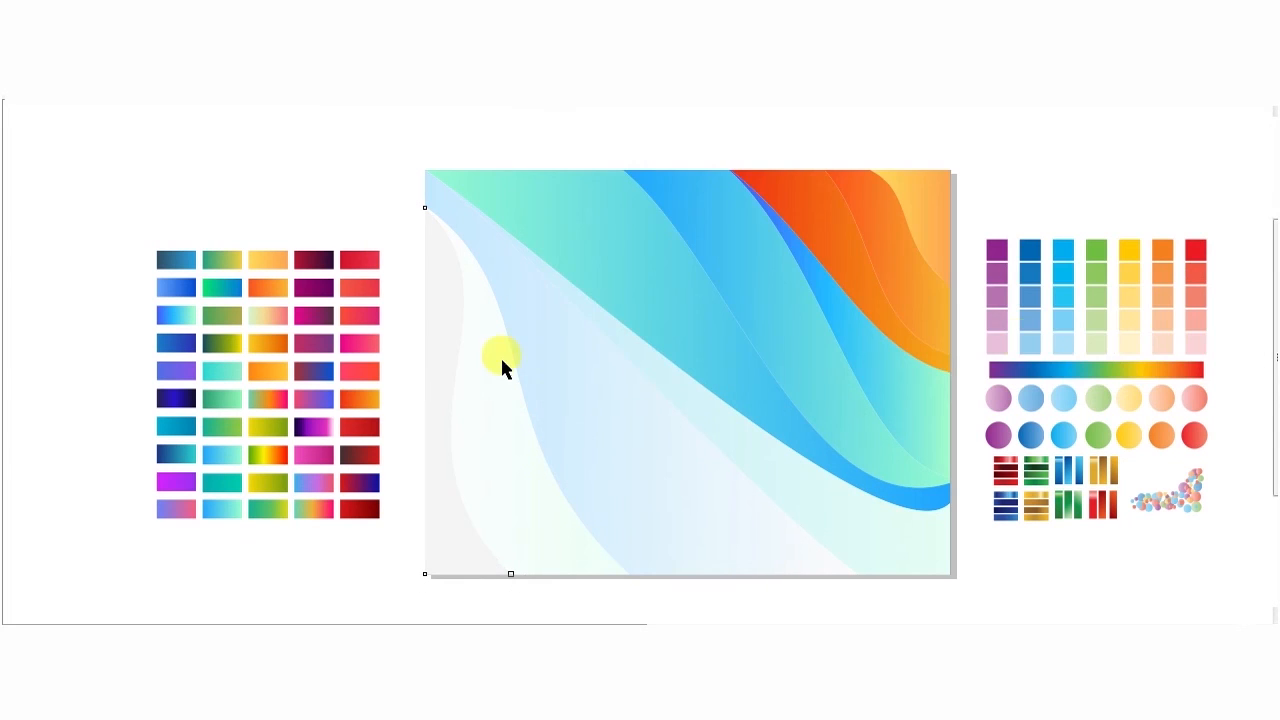
click(579, 303)
click(1087, 152)
Compress the whole artwork vertically to a little under half the page's height, trying and undoing a mirrored copy above it.
drag(724, 318, 694, 330)
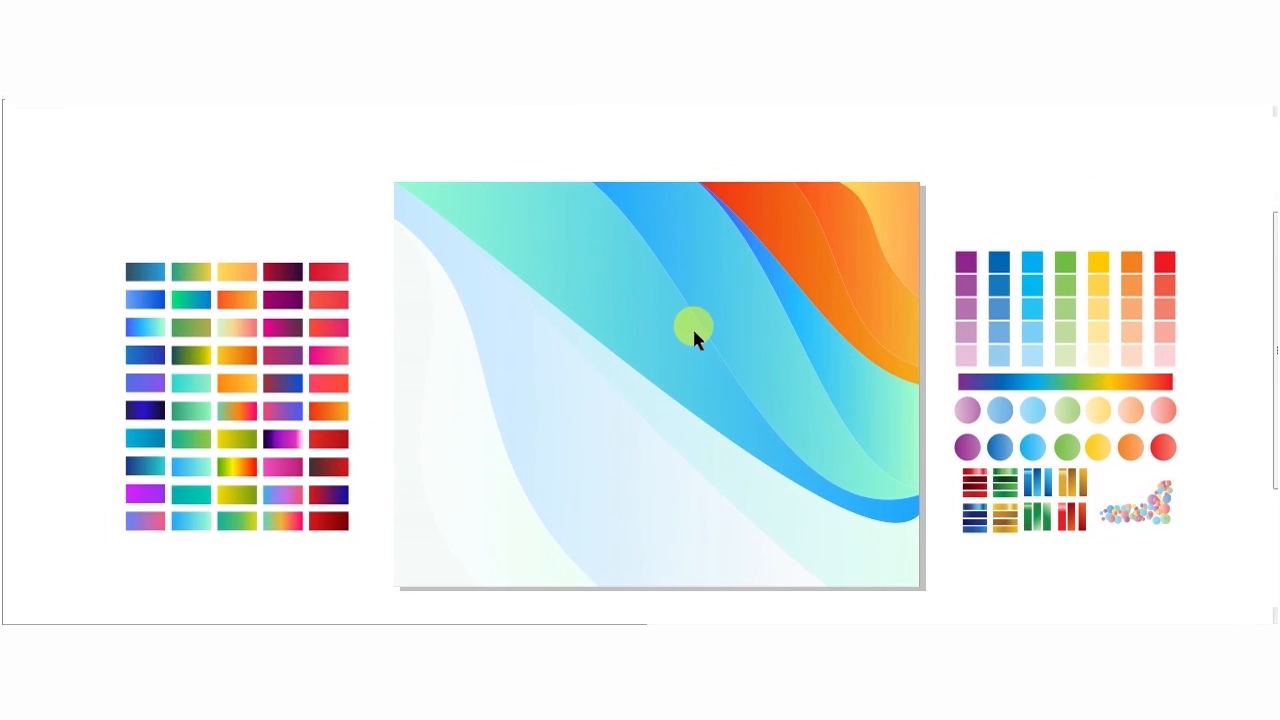
drag(366, 157, 930, 585)
drag(655, 177, 655, 352)
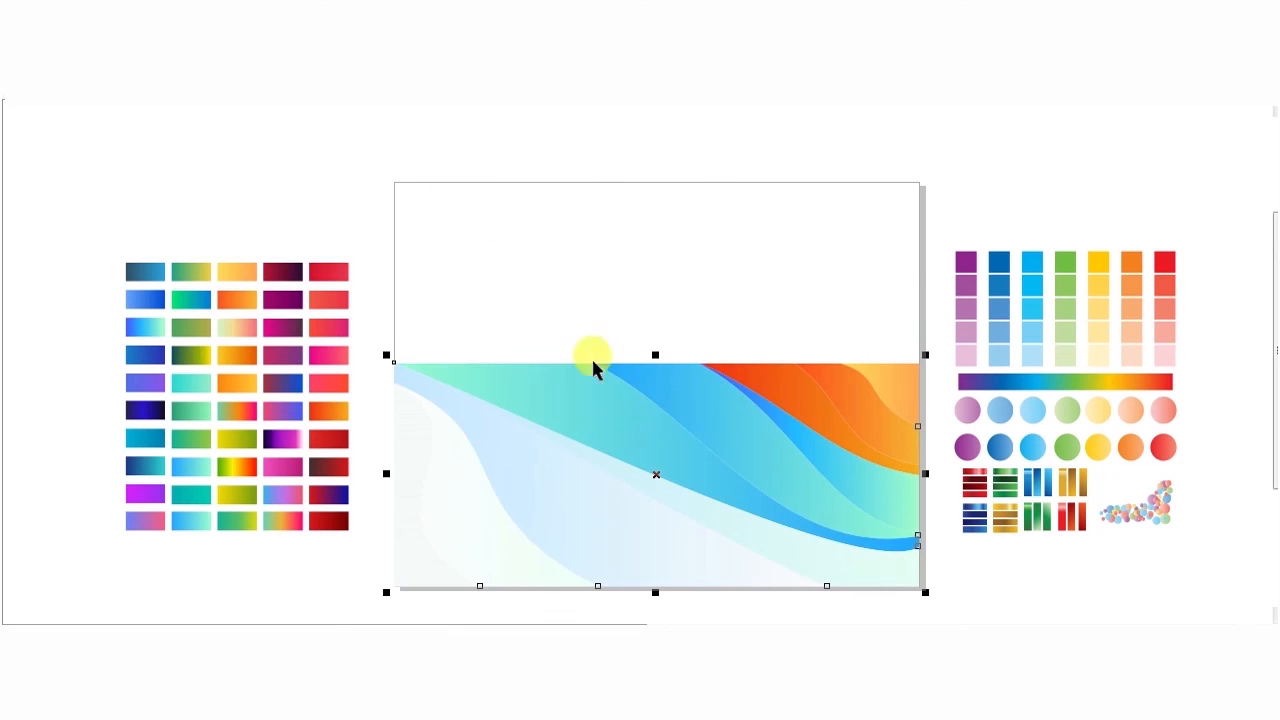
drag(655, 590, 642, 279)
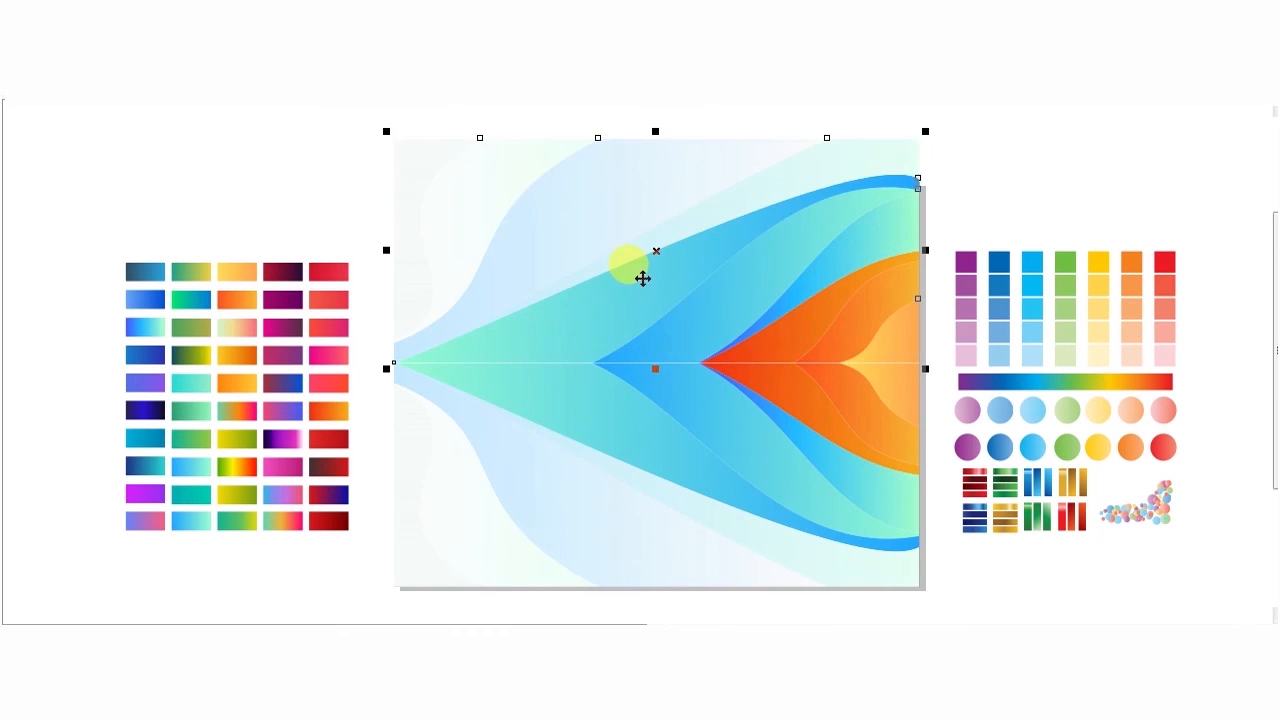
key(ctrl+z)
drag(655, 369, 654, 397)
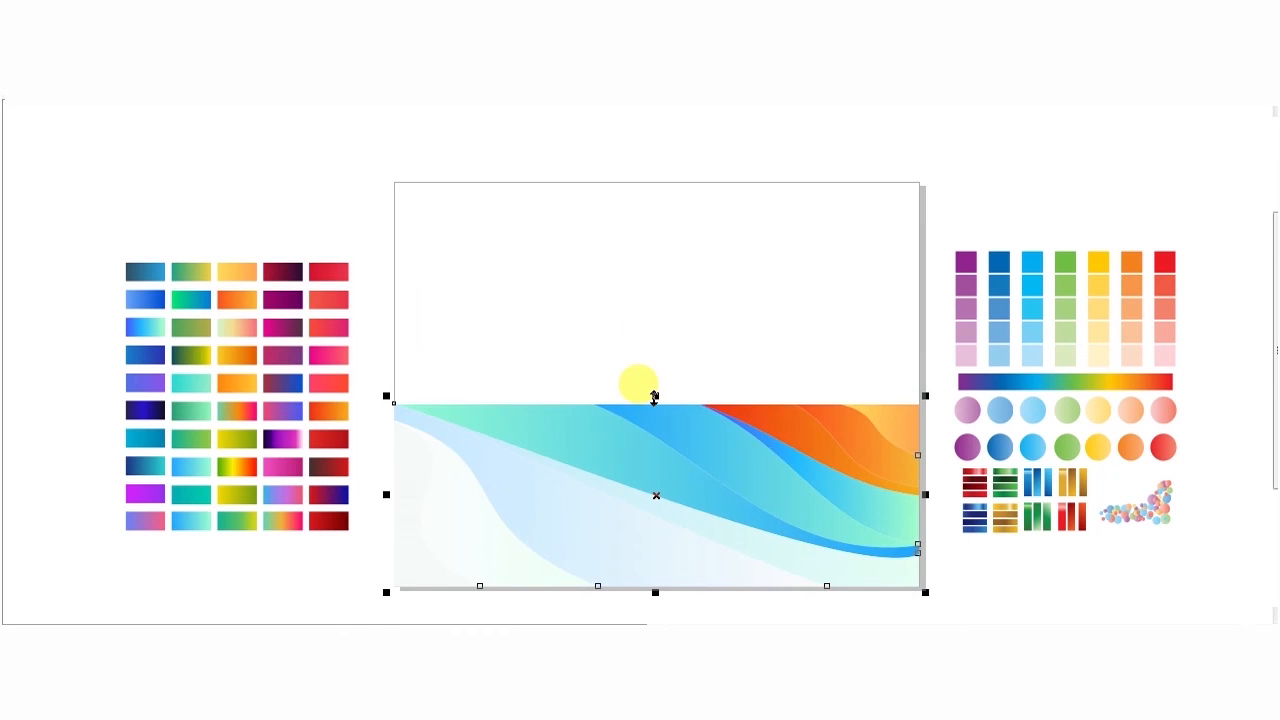
Make a vertically mirrored copy of the artwork and arrange both halves with their orange corners at the outer upper and lower edges.
drag(655, 592, 654, 283)
click(646, 429)
click(654, 300)
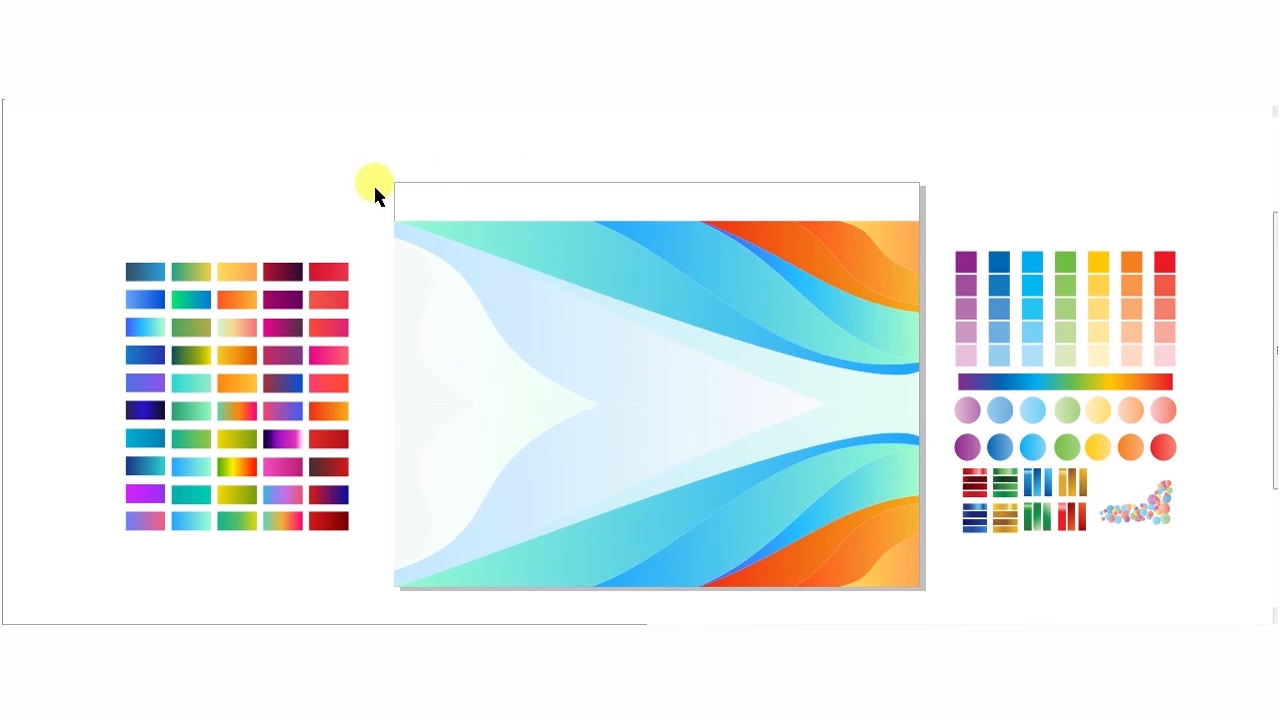
Select both mirrored halves of the artwork and show their rotation and skew handles.
drag(369, 187, 930, 602)
click(717, 280)
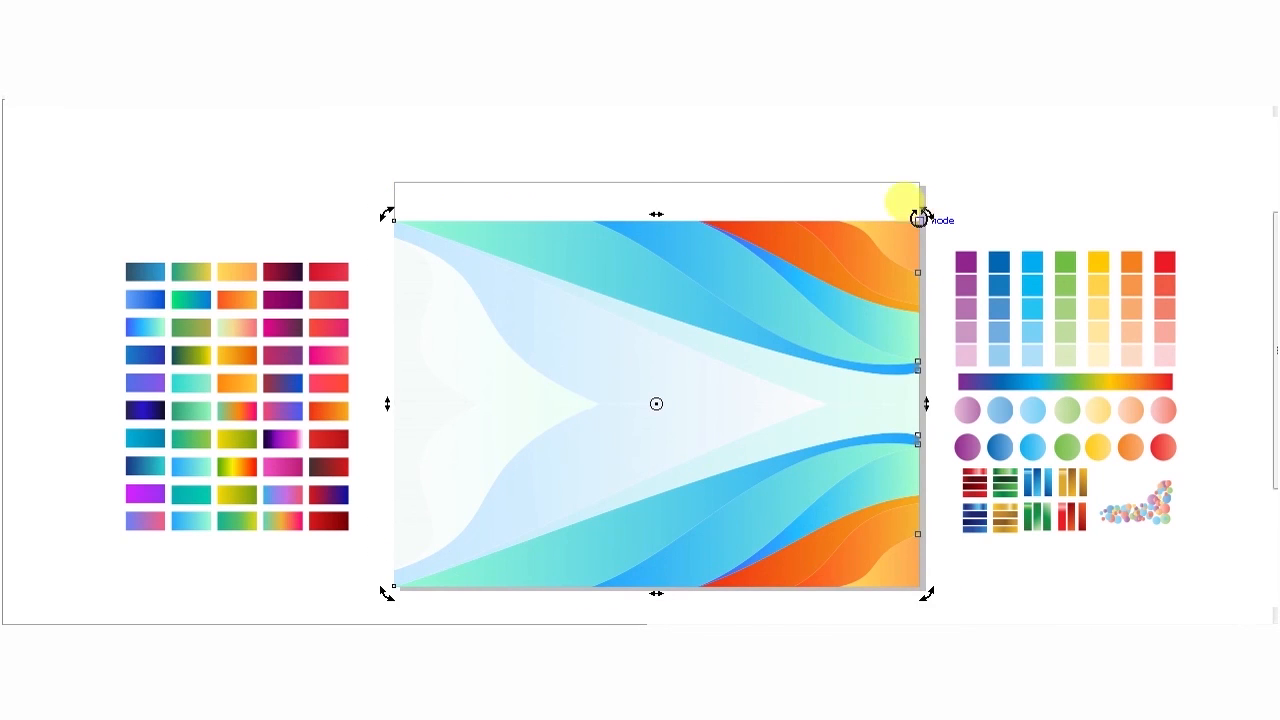